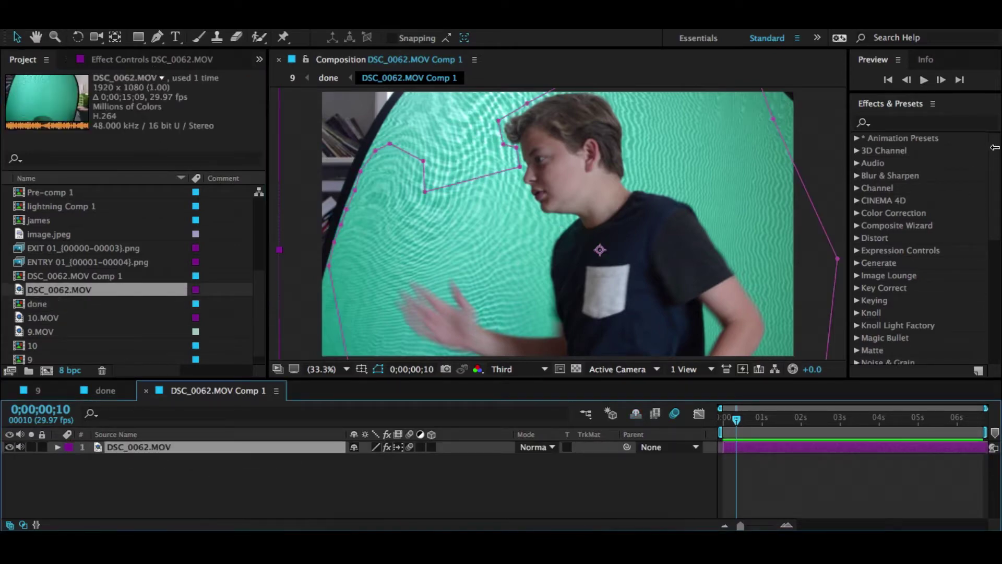
- Search the Effects & Presets list for 'key'
left_click(934, 121)
- Apply Keylight (1.2), sample the green as Screen Colour, and reveal Screen Matte and Mask 1 settings
type("keylight")
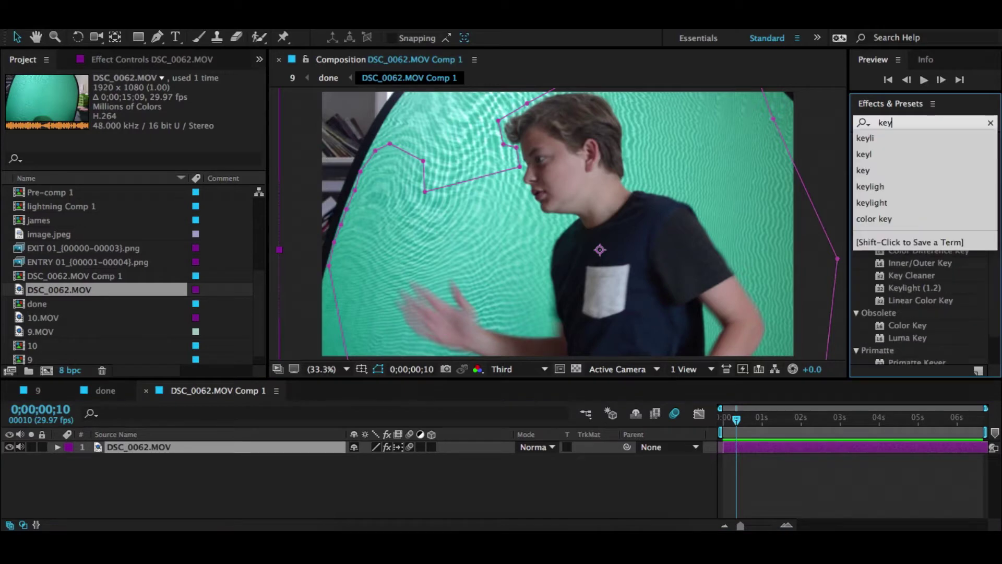
double_click(937, 189)
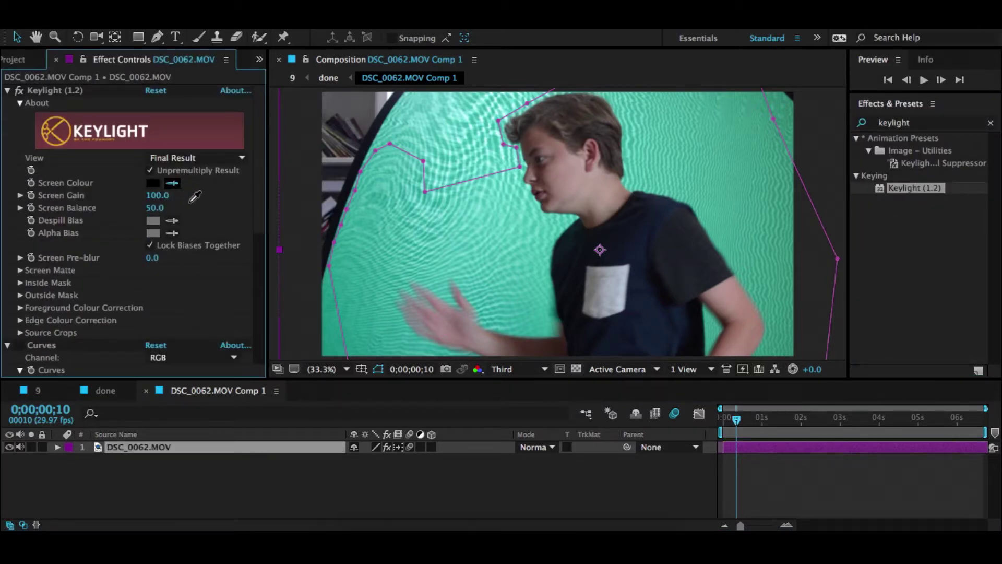
left_click(152, 183)
left_click(332, 139)
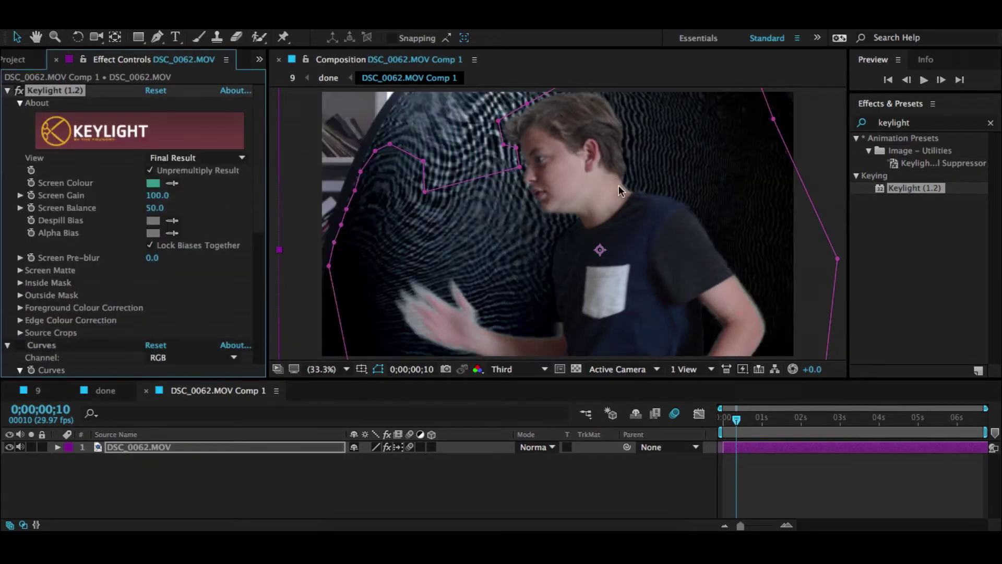
left_click(20, 270)
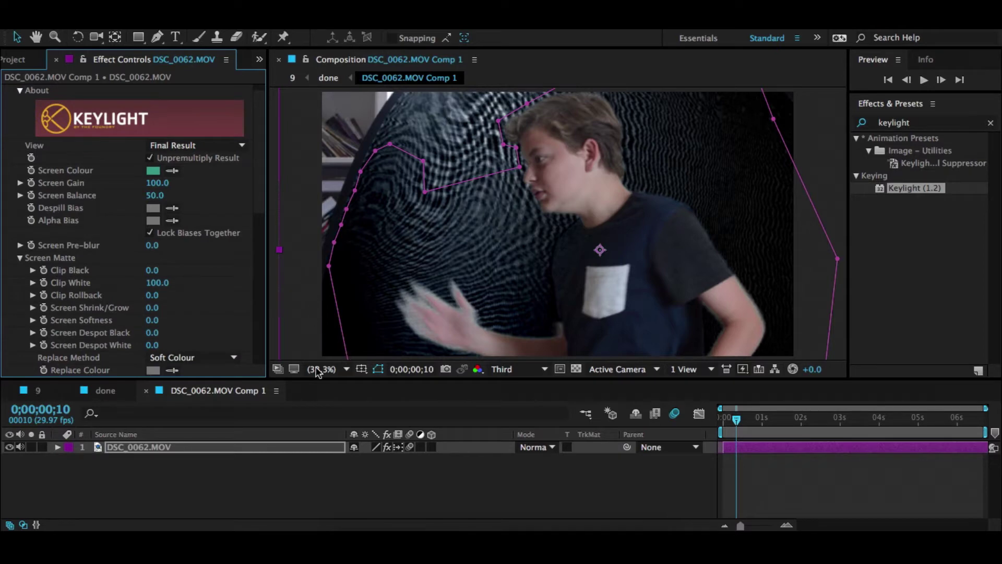
left_click(58, 448)
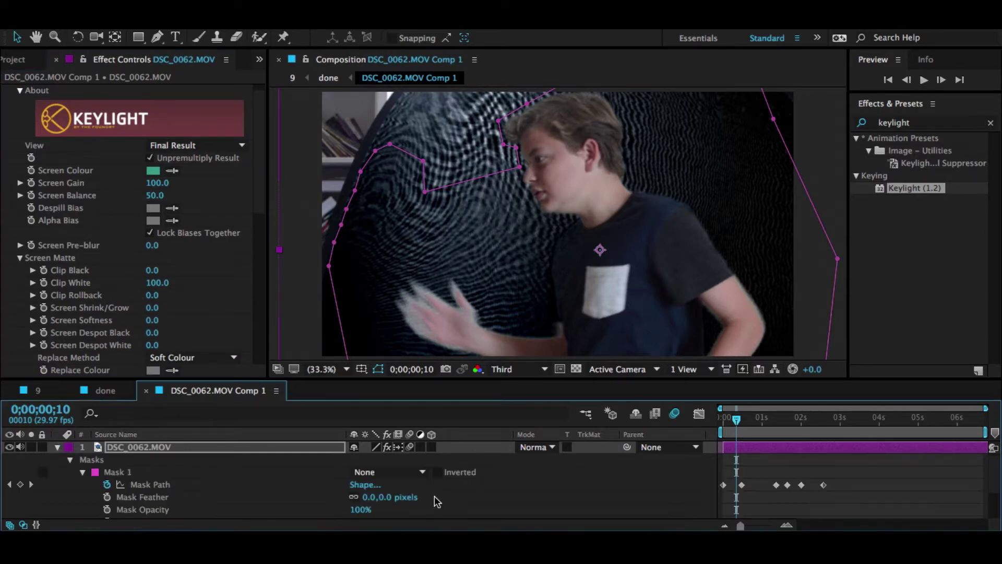
left_click(403, 471)
- Set Mask 1 to Add and Keylight's Clip Black to 65 and Clip White to 67
left_click(374, 448)
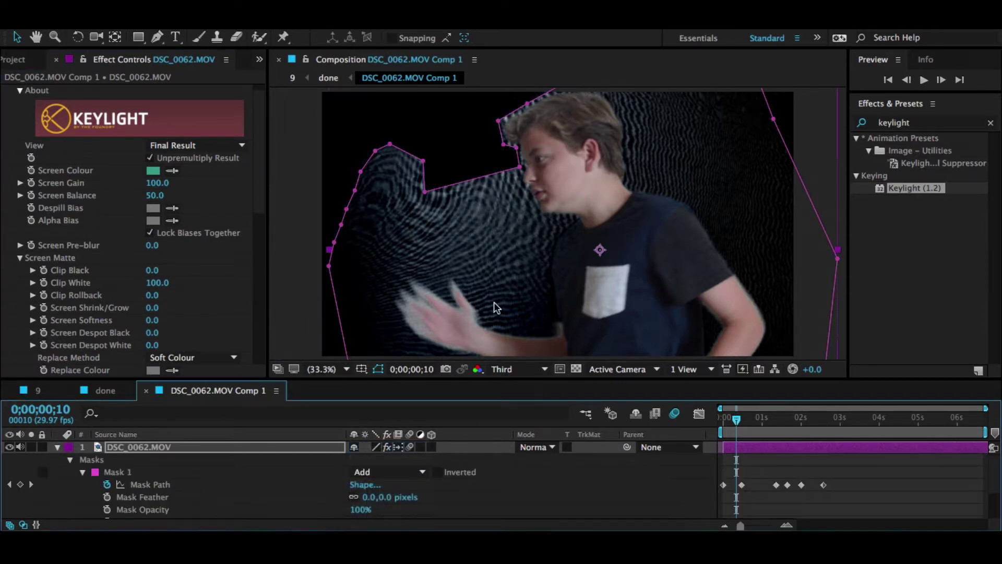
left_click_drag(738, 424, 820, 421)
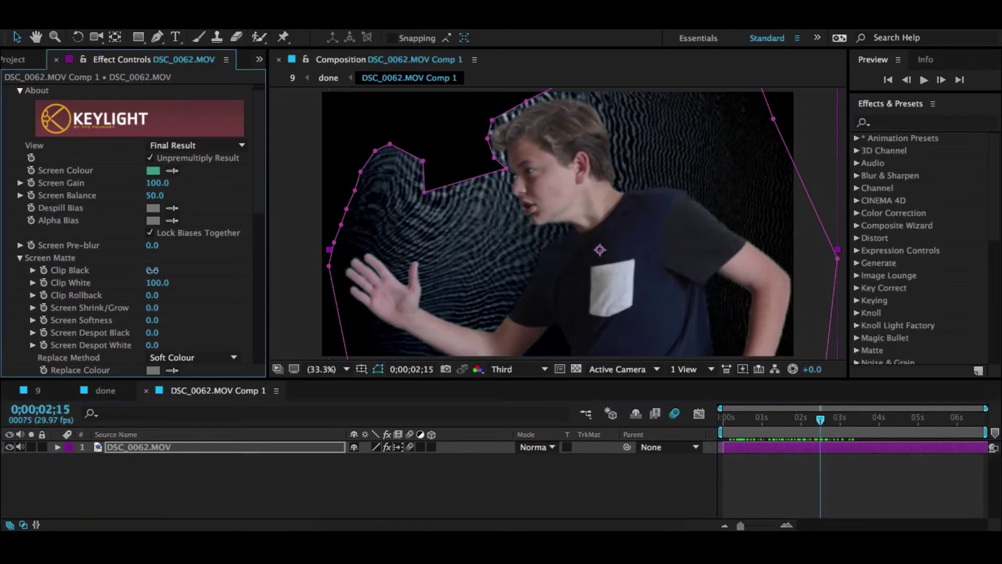
left_click(152, 270)
key("Return")
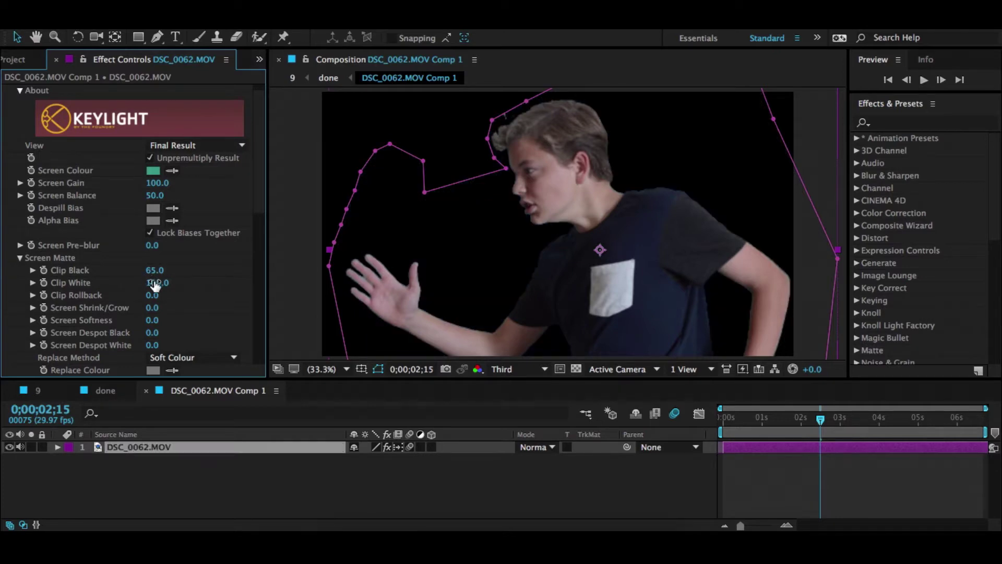
left_click(157, 282)
type("65")
key("Return")
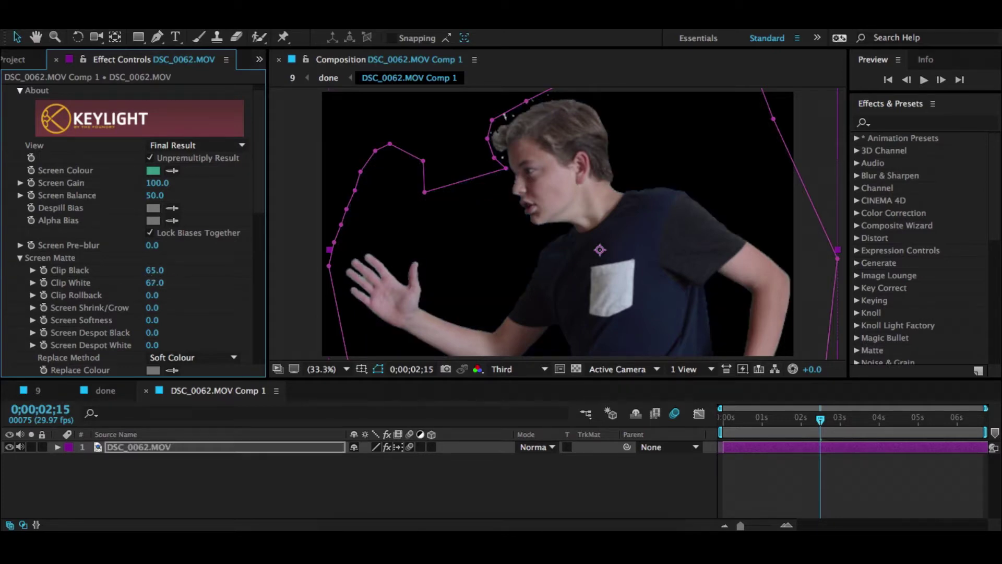
- Check the key in Screen Matte view, then return Keylight to Final Result
left_click(198, 147)
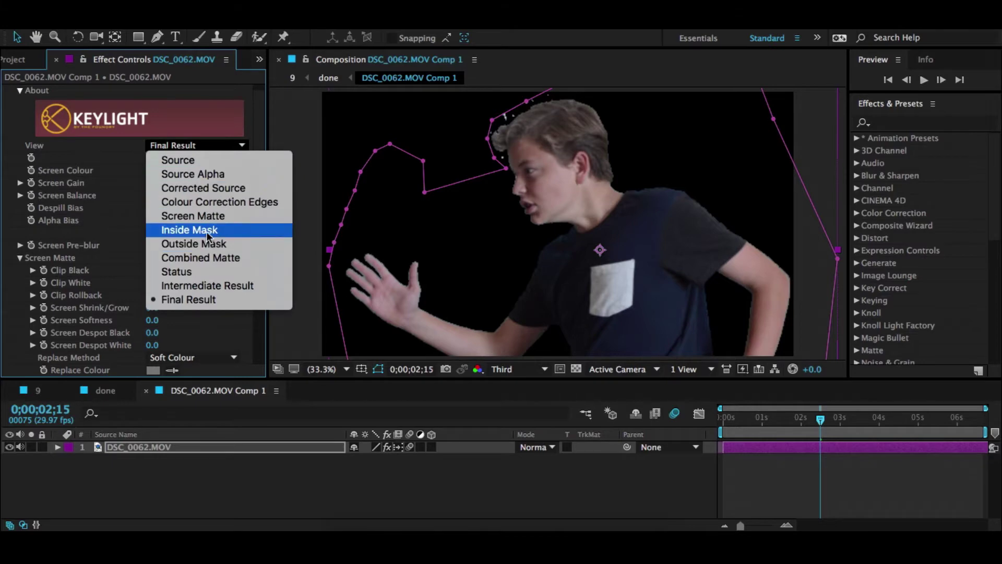
left_click(207, 216)
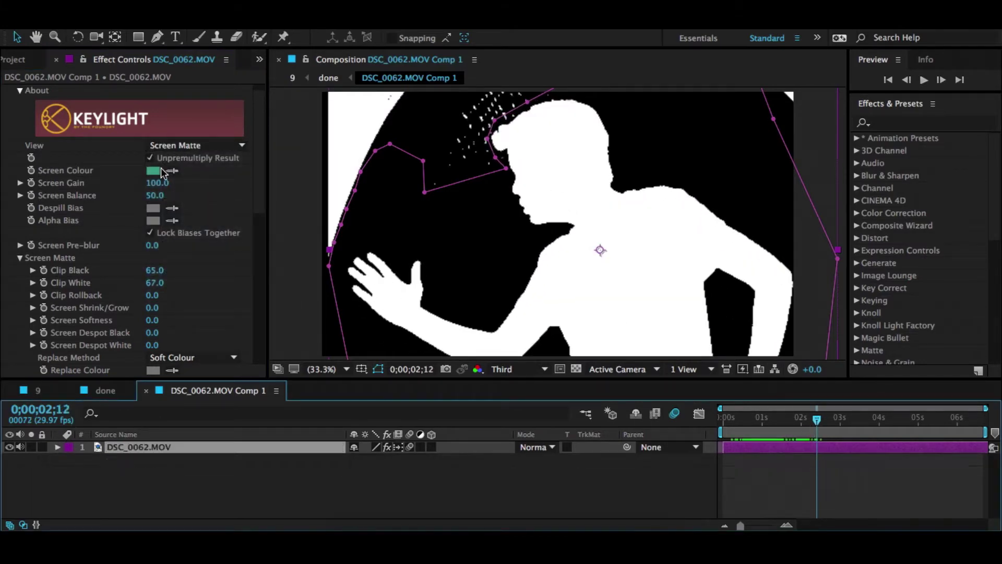
left_click(196, 146)
left_click(52, 68)
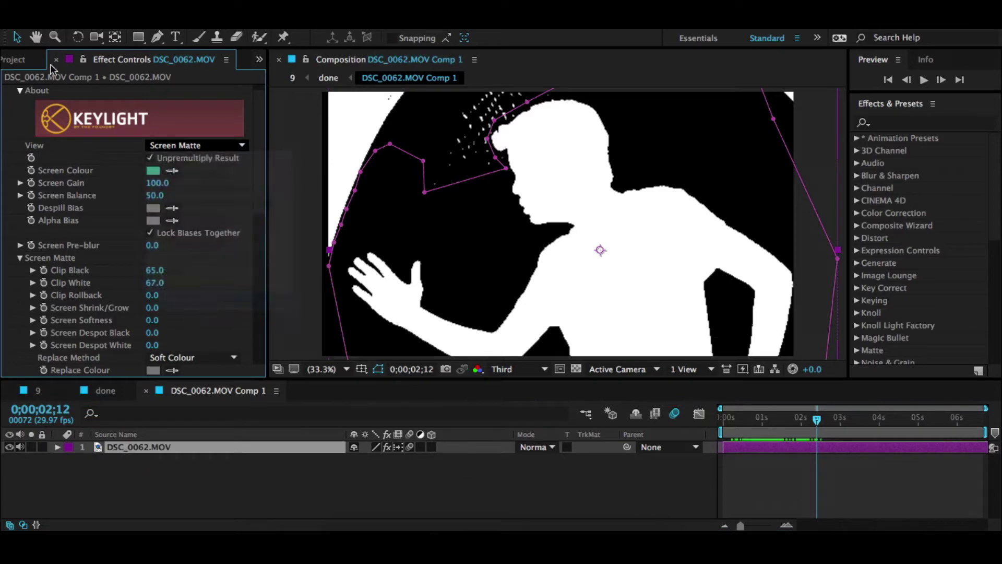
left_click(7, 91)
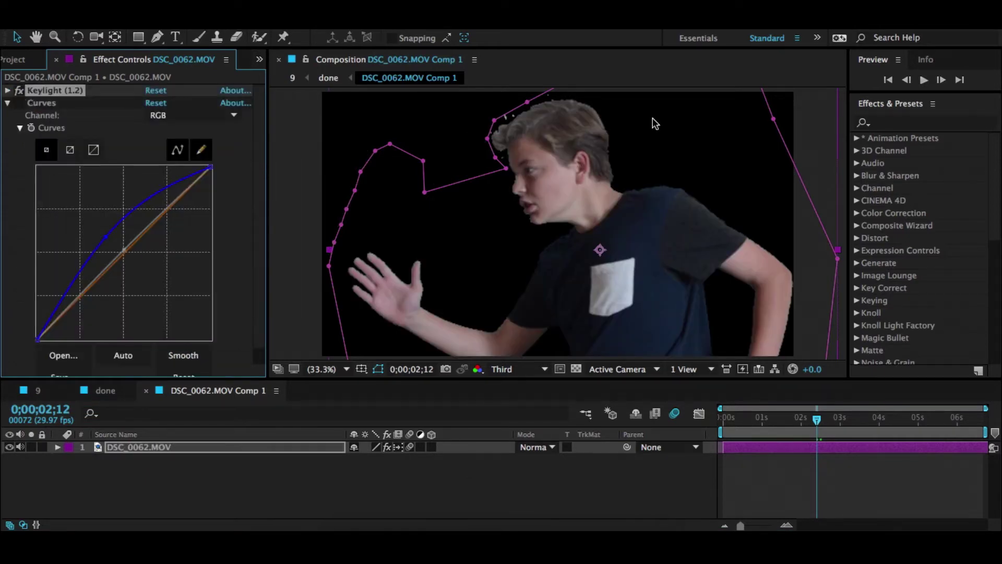
- Add Red Giant Matte Feather to the boy's layer, hide the mask outline, and collapse the effects
left_click(901, 123)
type("matte")
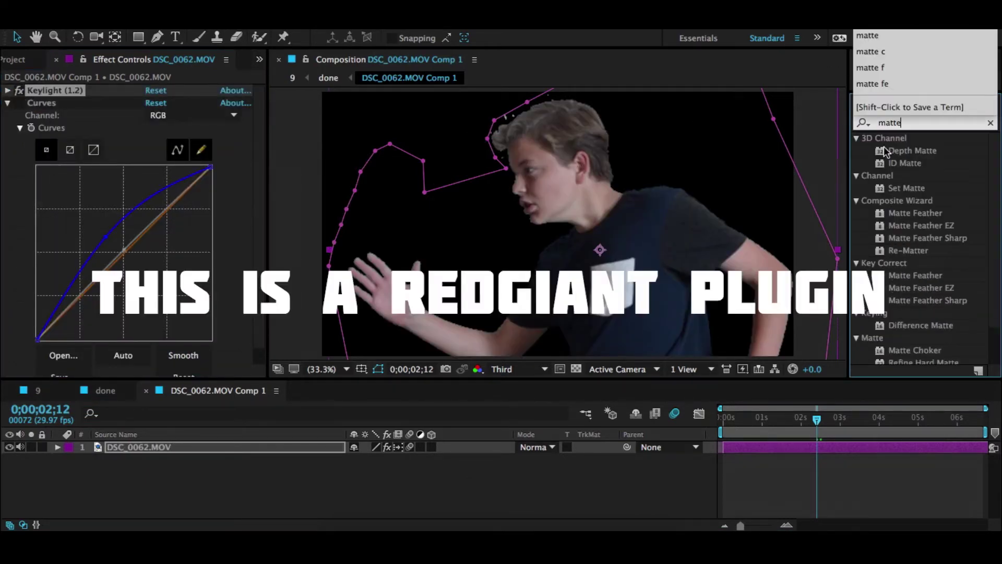
left_click_drag(917, 215, 829, 448)
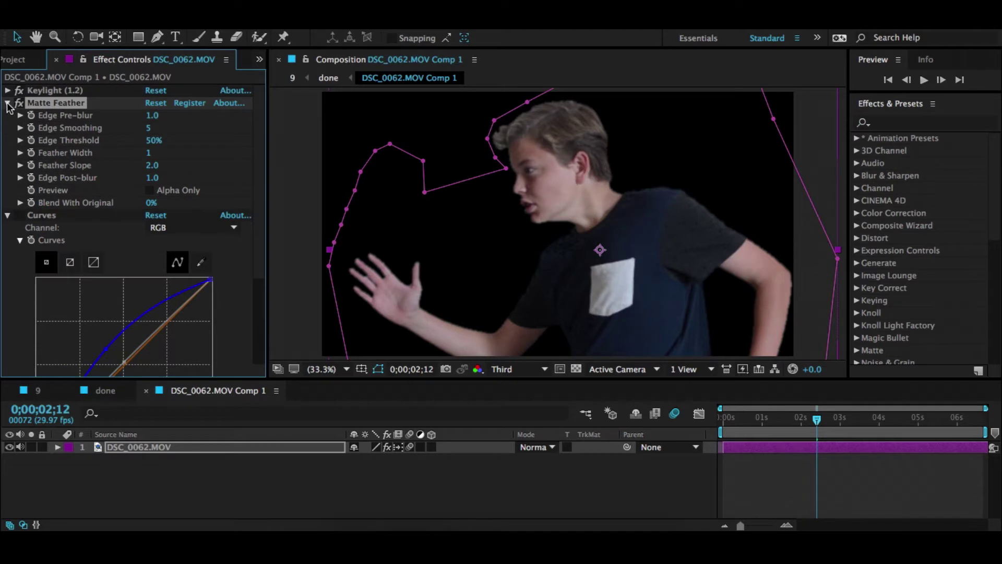
left_click(8, 104)
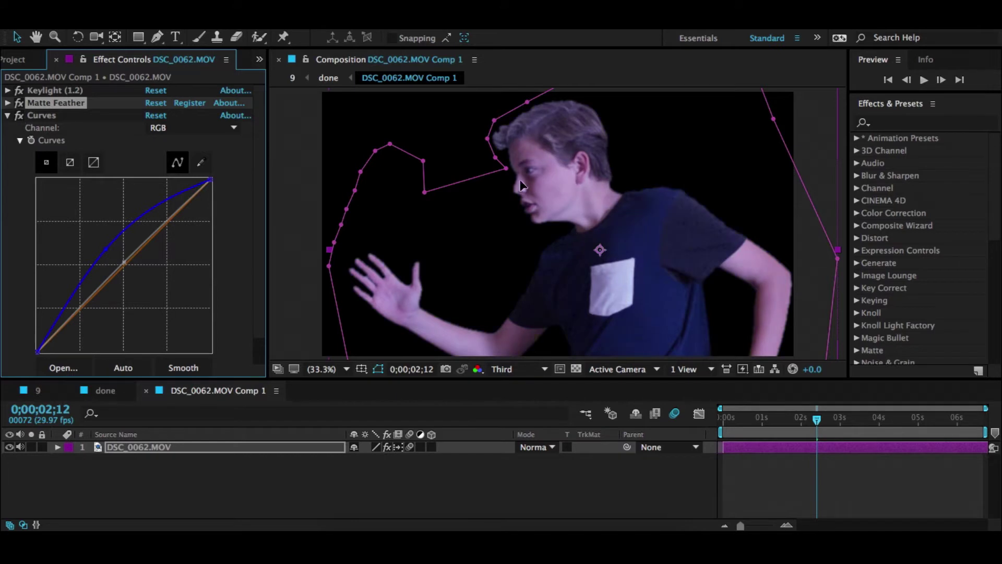
left_click(509, 265)
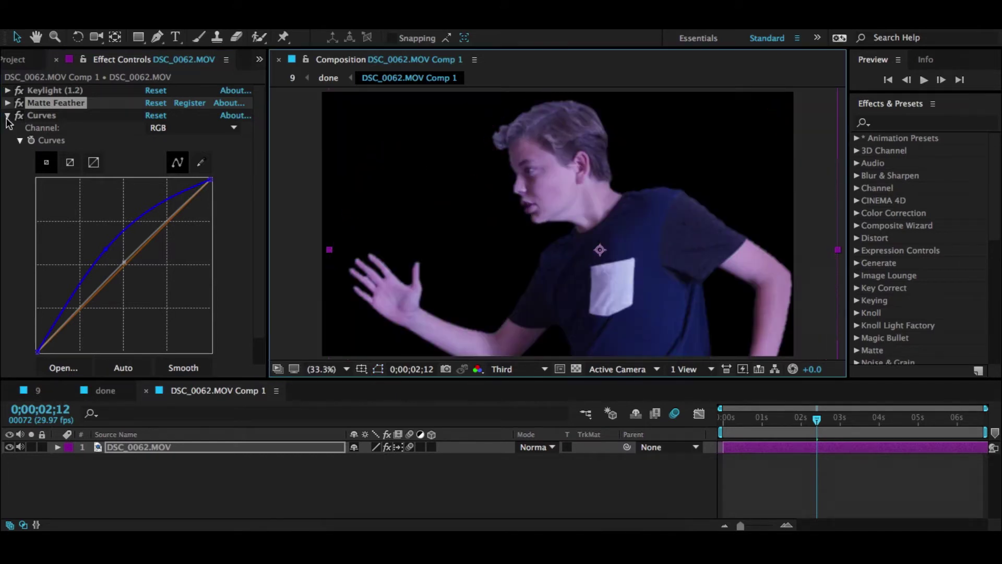
left_click(8, 114)
- Apply Hue/Saturation to the boy with Master Saturation -13 and Master Lightness -29
left_click(918, 124)
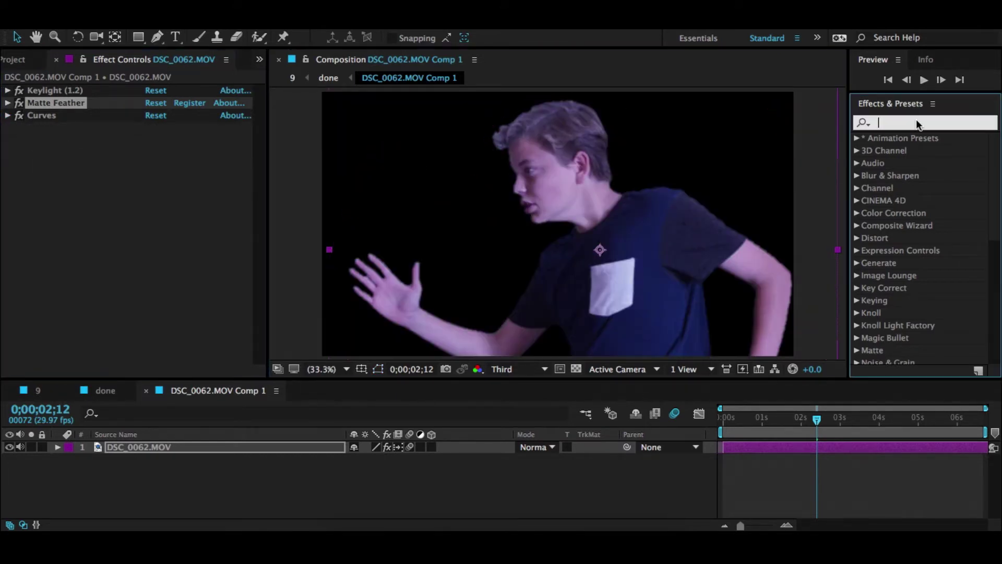
type("hu")
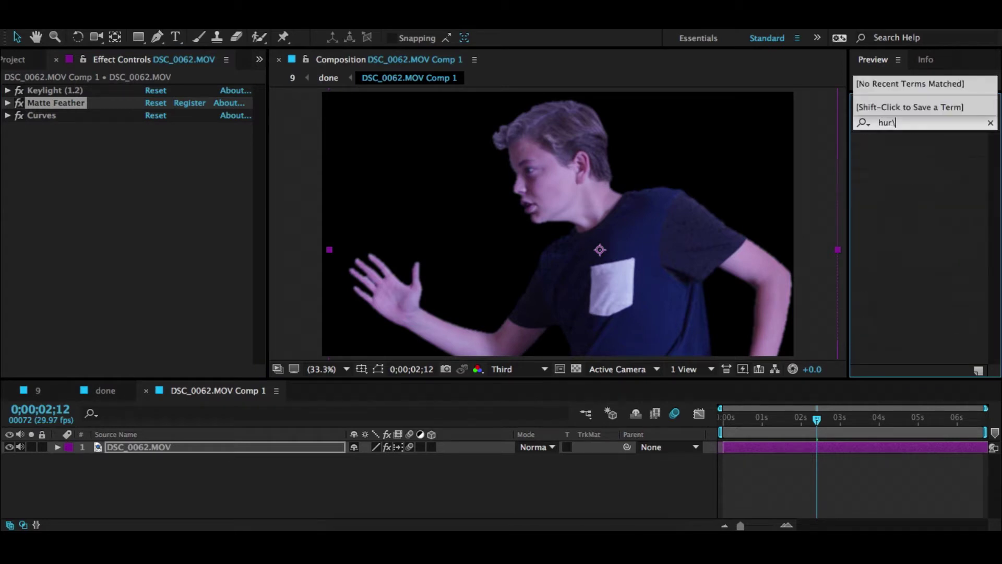
type("e")
double_click(914, 202)
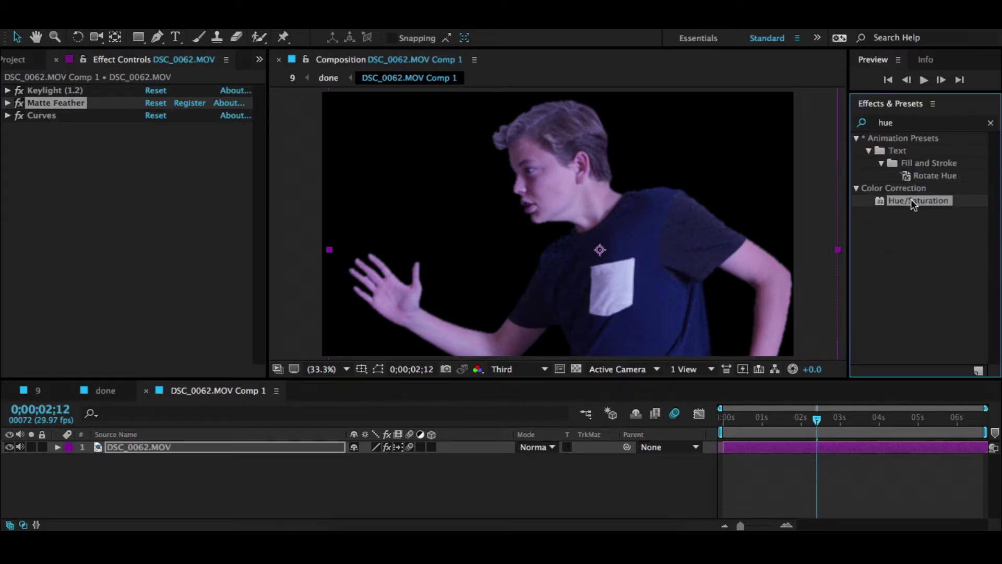
left_click(991, 123)
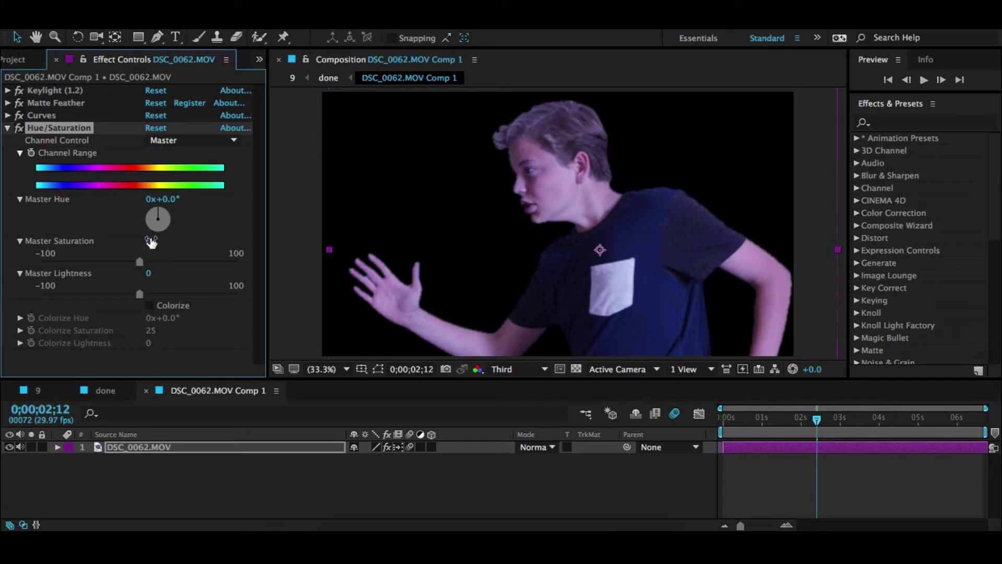
left_click(150, 243)
key("Return")
left_click(149, 275)
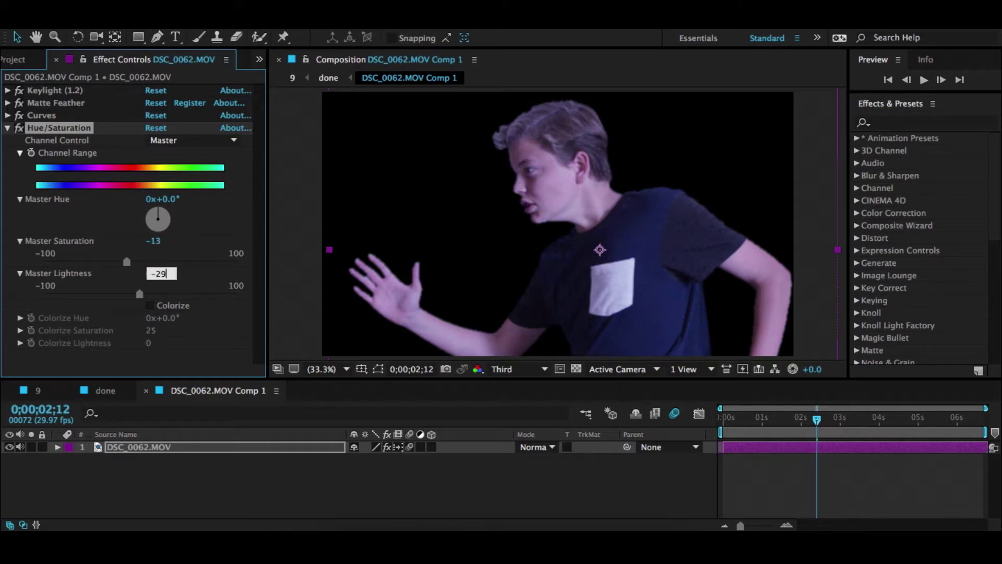
key("Return")
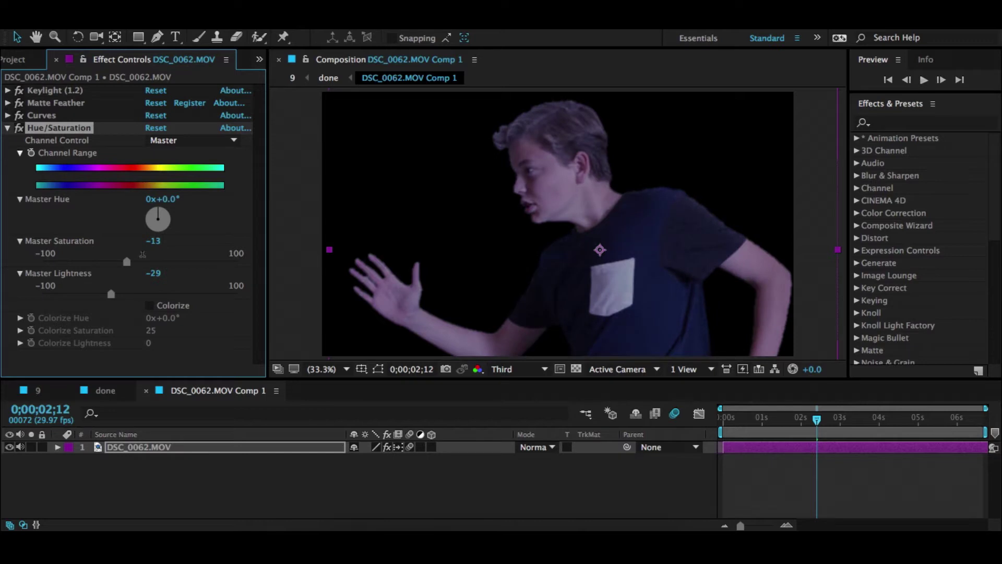
left_click(147, 391)
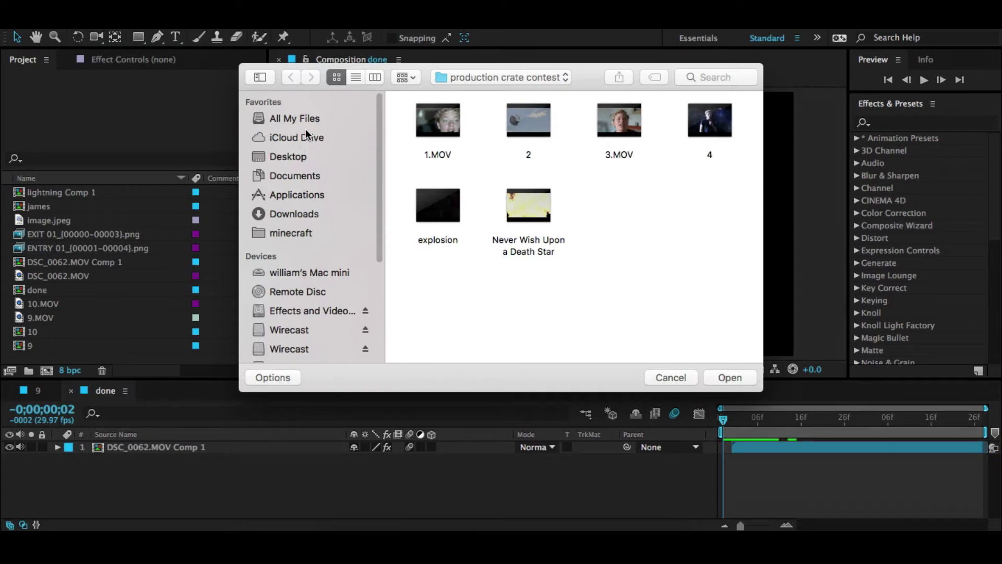
- Import Portal.mov from Desktop > Next tutorial into the done composition
left_click(301, 138)
left_click(292, 157)
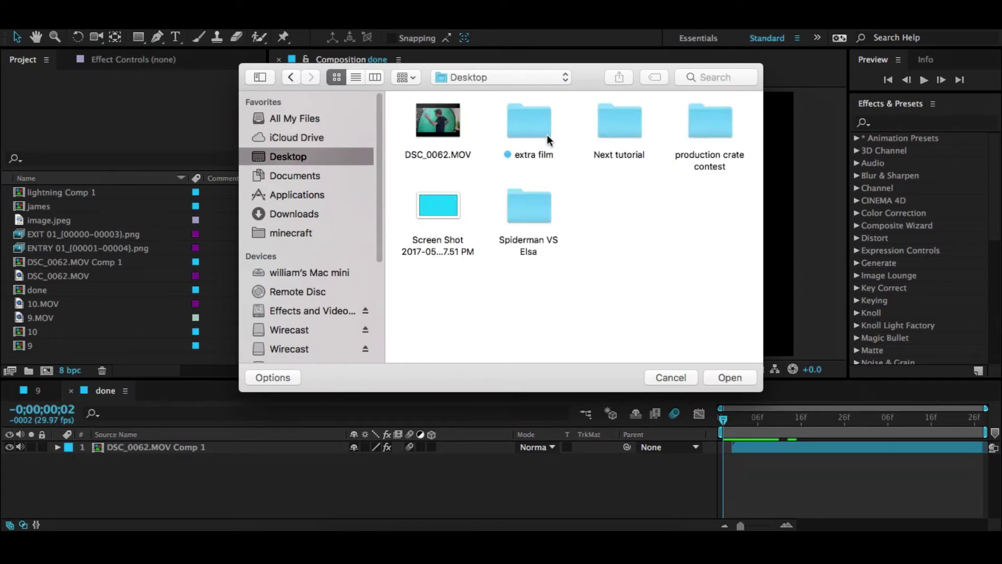
double_click(599, 132)
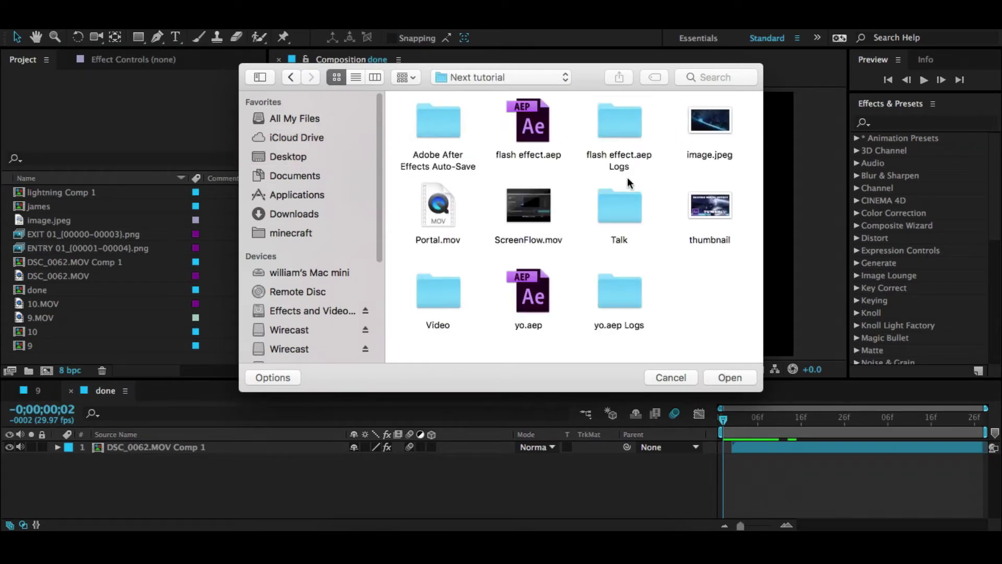
double_click(424, 218)
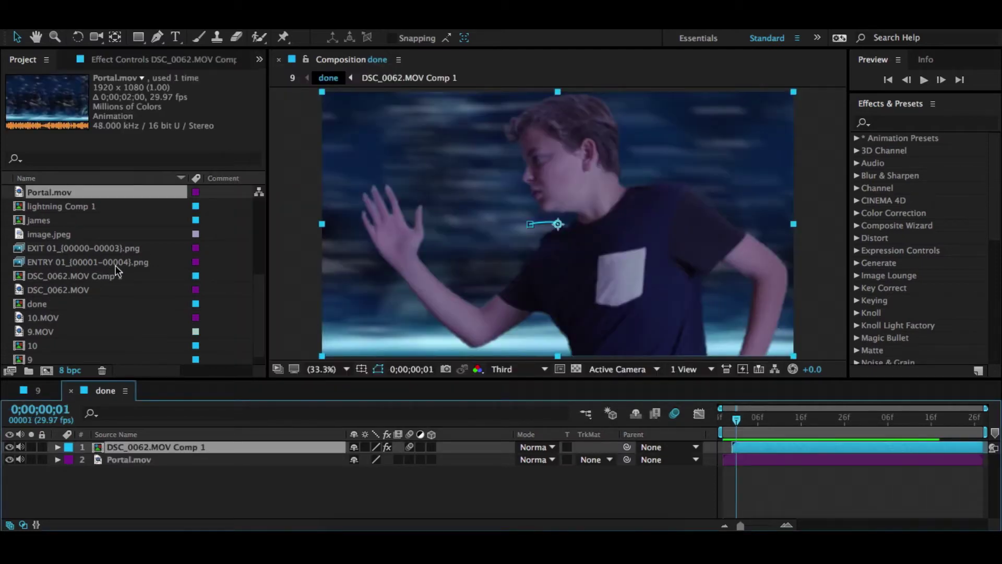
- Preview the composite from the first frame and select the DSC_0062.MOV Comp 1 layer
left_click(159, 461)
key("Home")
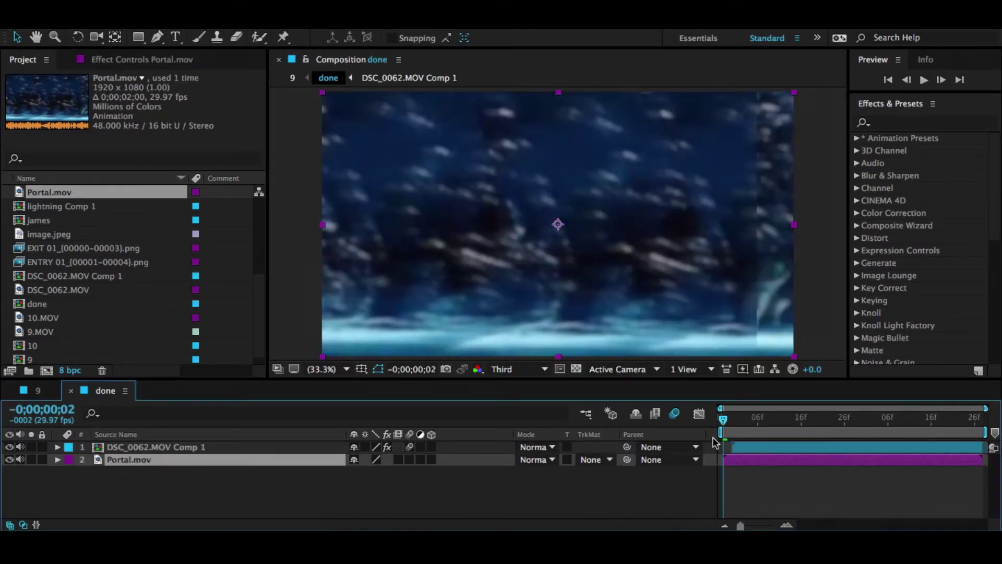
key("space")
key("space")
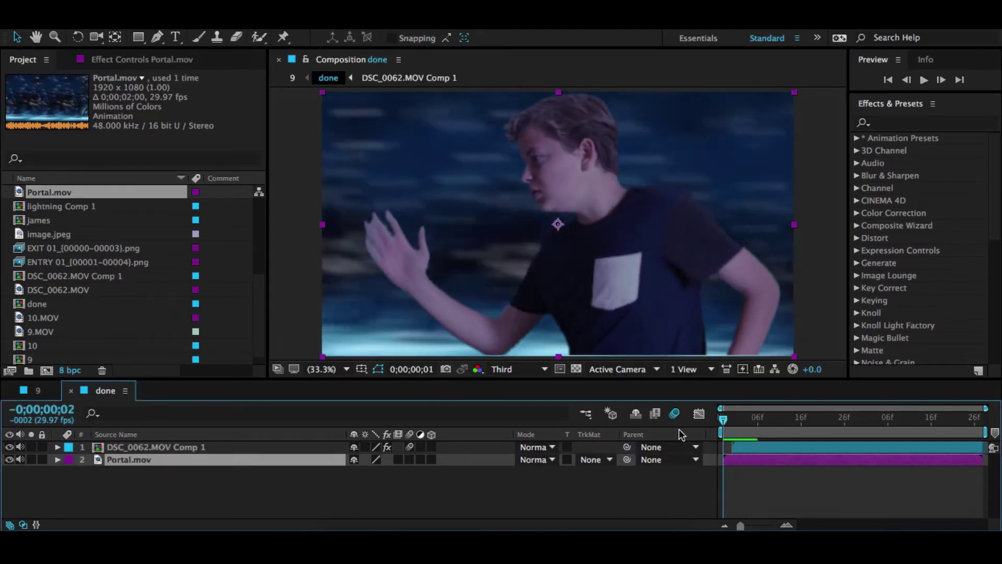
left_click(677, 447)
key("space")
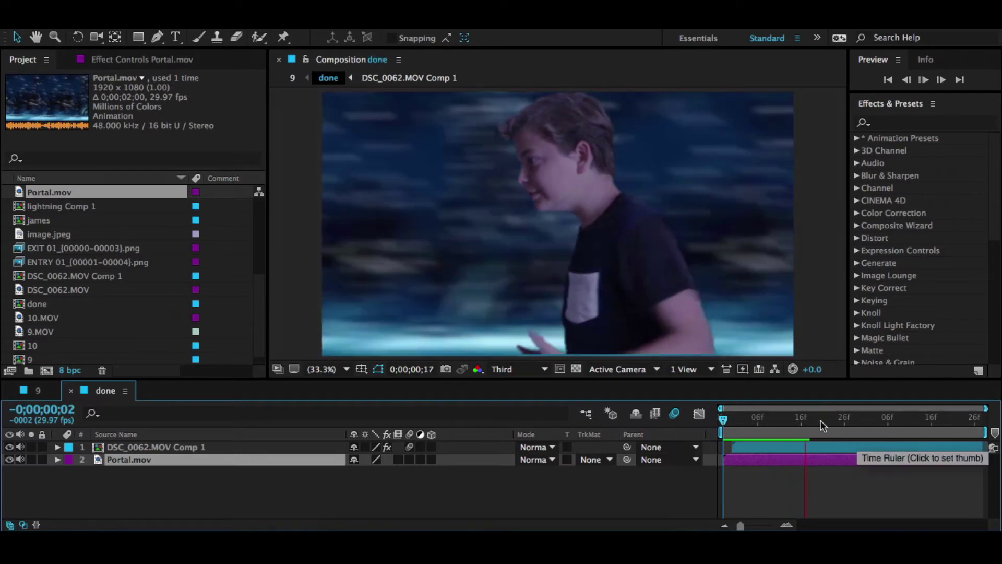
left_click(779, 424)
left_click(915, 124)
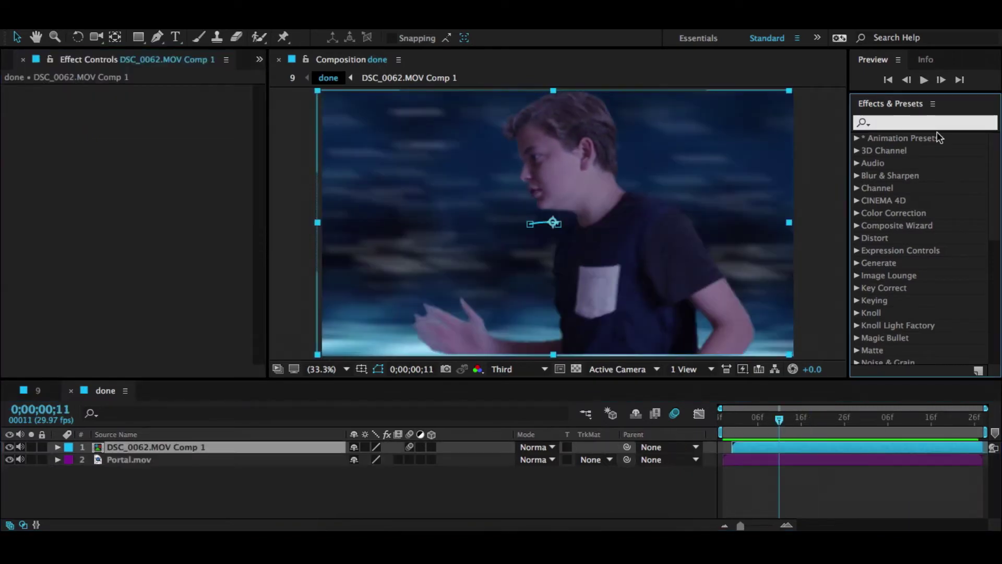
- Apply Directional Blur to DSC_0062.MOV Comp 1 with Direction 90° and Blur Length 32.9
type("dire")
left_click(886, 146)
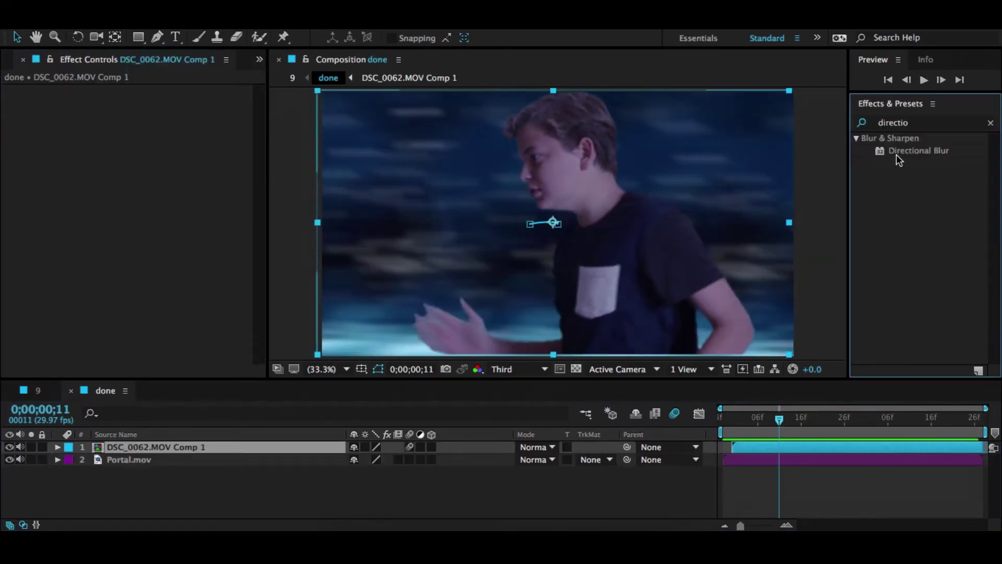
left_click_drag(902, 156, 835, 449)
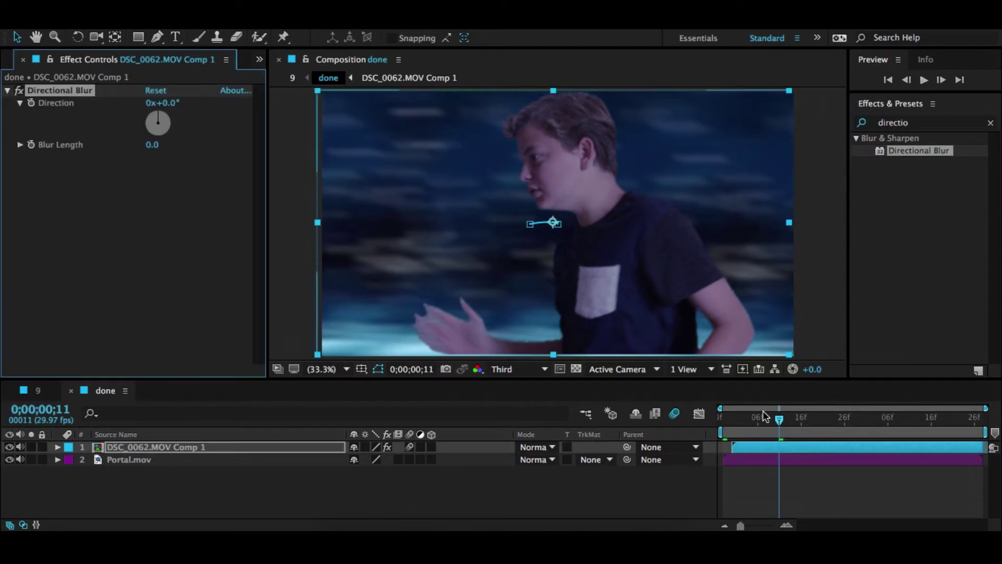
left_click(324, 162)
left_click(325, 194)
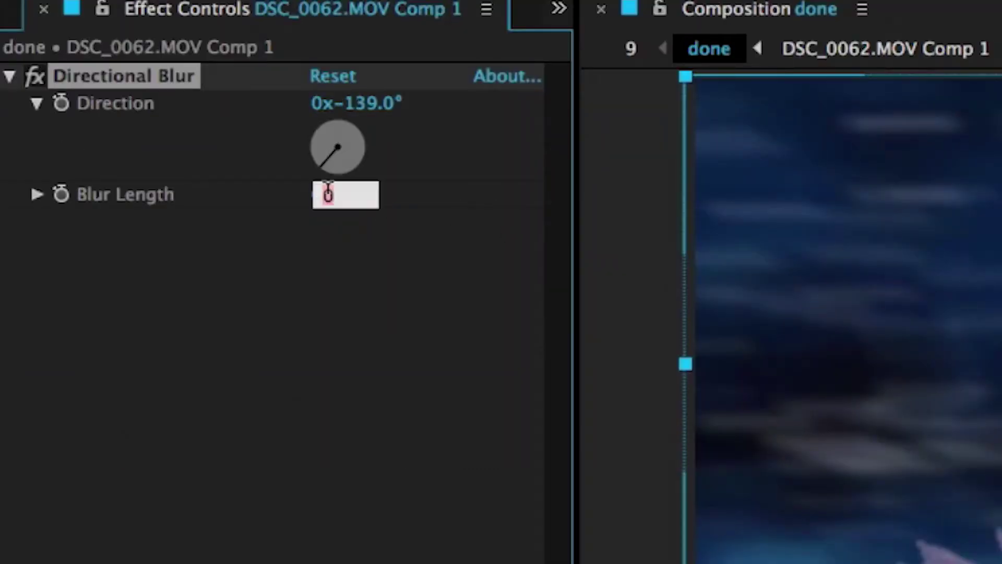
left_click(378, 118)
type("90")
key("Return")
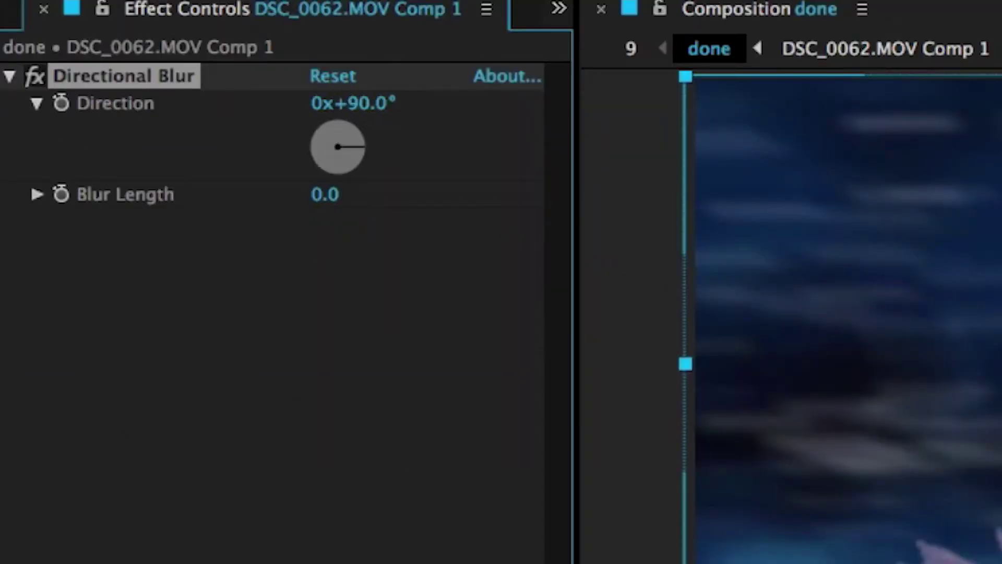
left_click(336, 194)
type("32.")
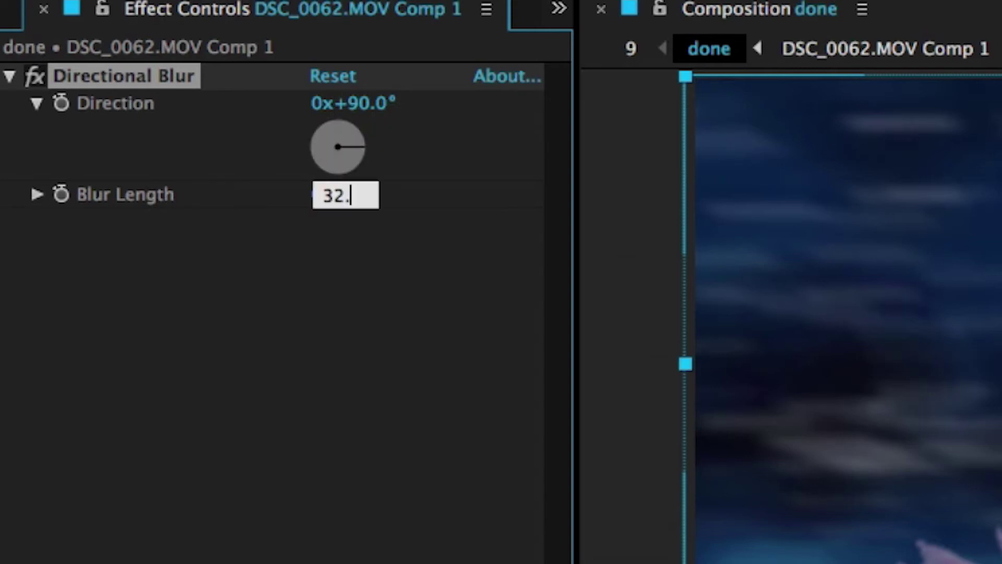
type("9")
key("Return")
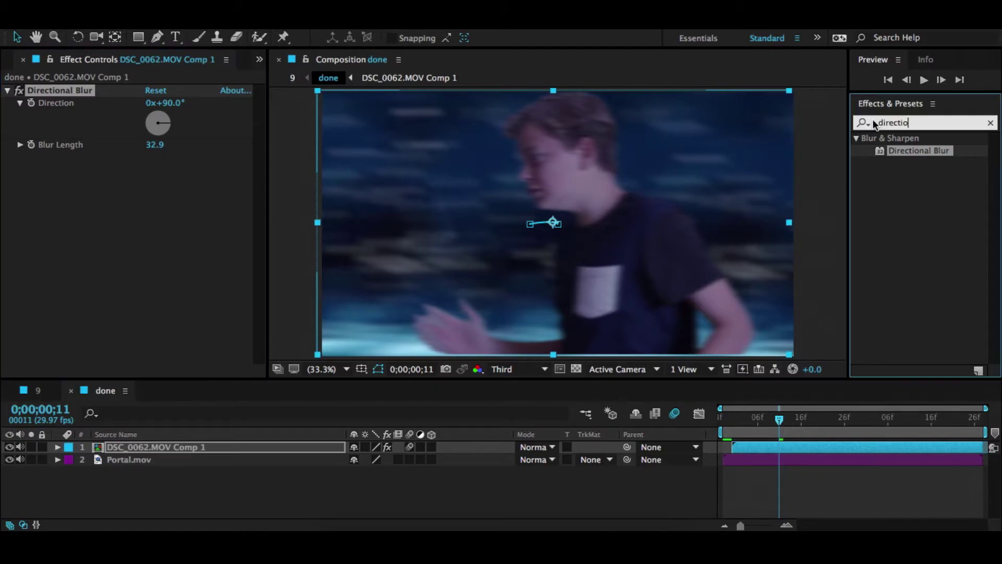
- Apply Motion Tile with Output Width and Height of 150 and Mirror Edges on
type("motion")
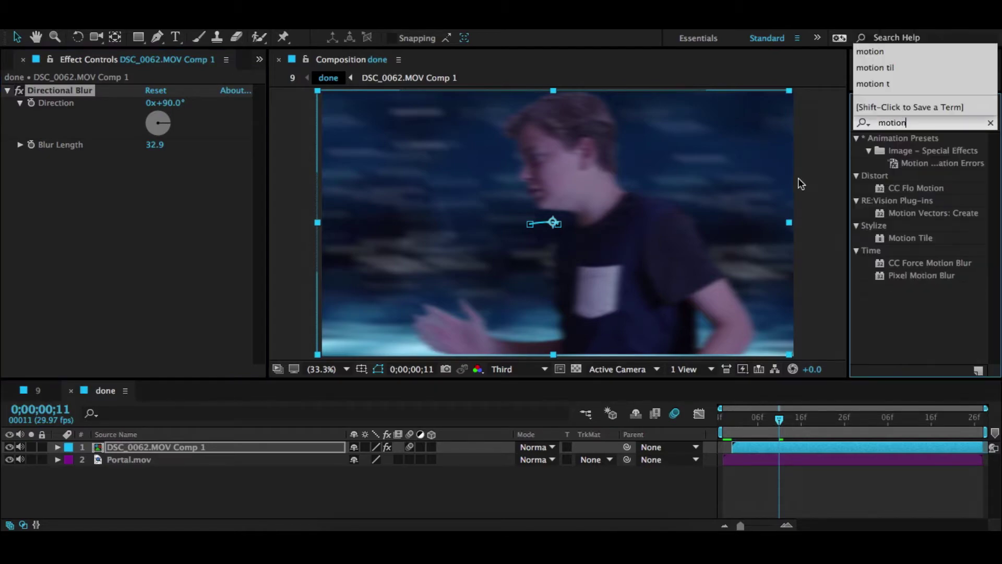
type("1")
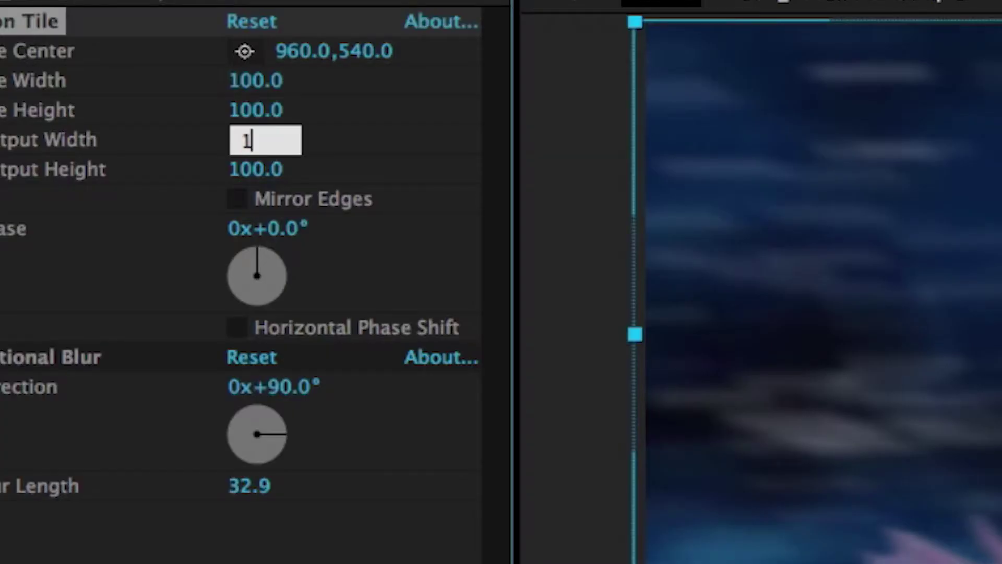
type("50")
key("Return")
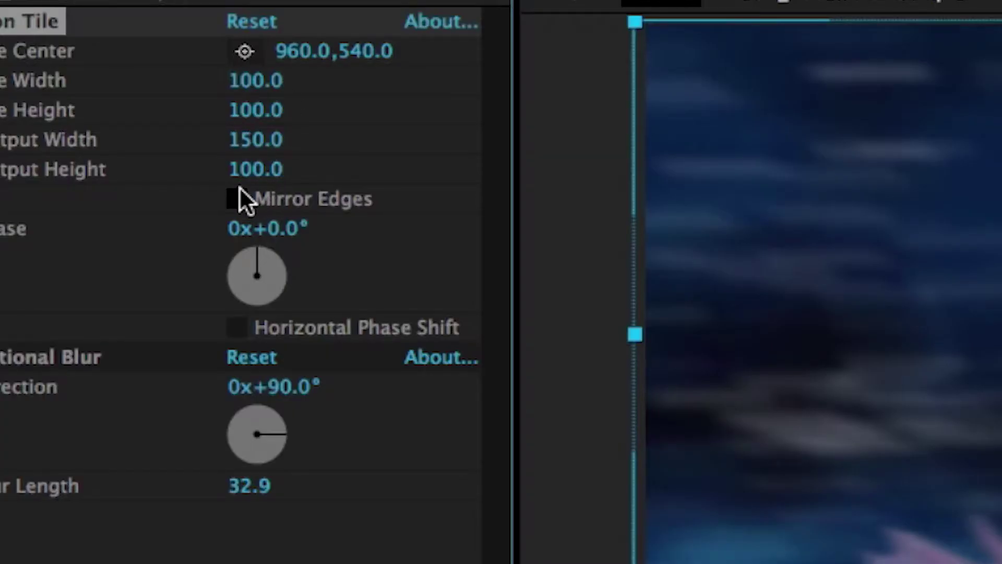
left_click(254, 178)
type("150")
key("Return")
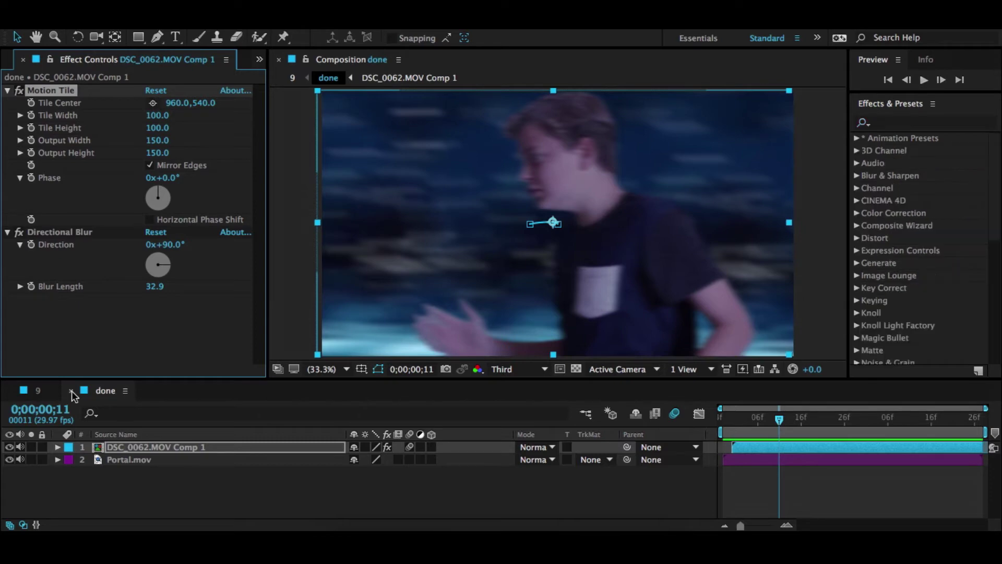
left_click(71, 391)
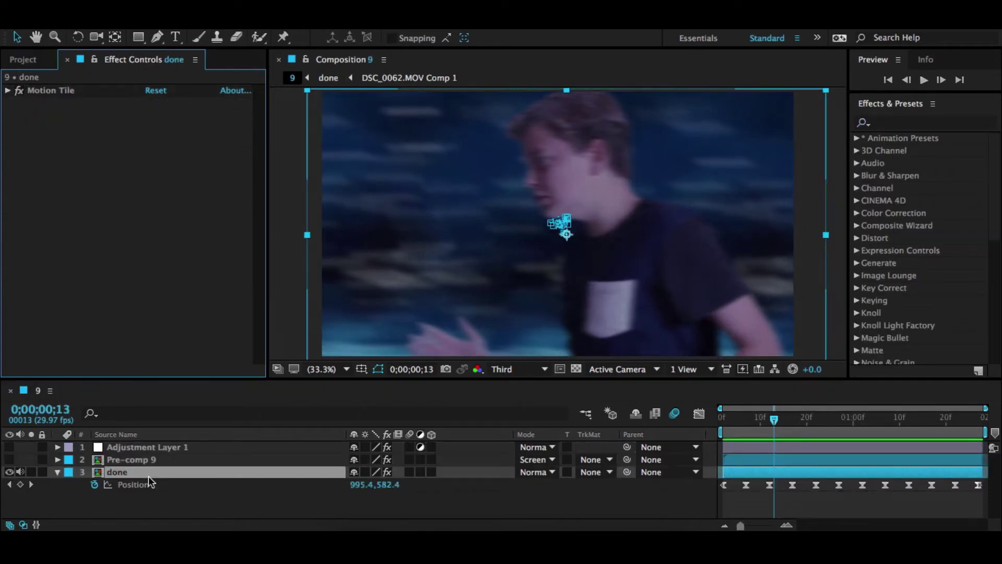
- Remove the done layer's existing Position keyframes
left_click(8, 90)
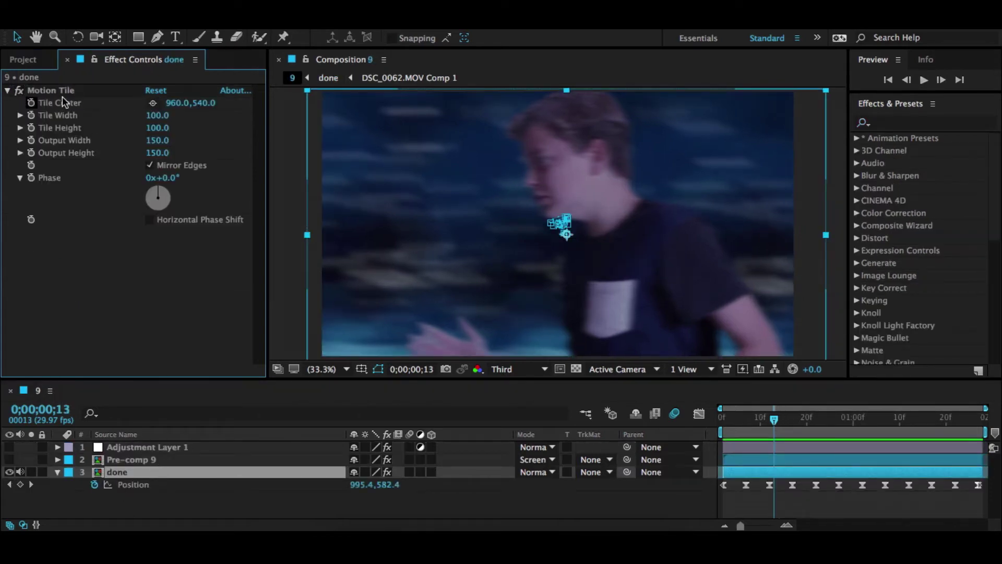
left_click(63, 91)
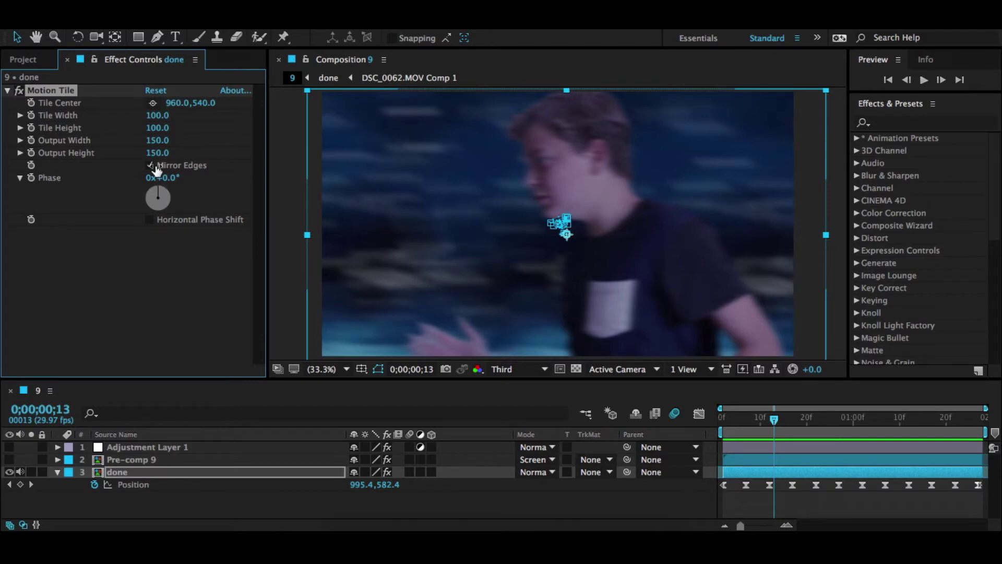
key("ctrl+z")
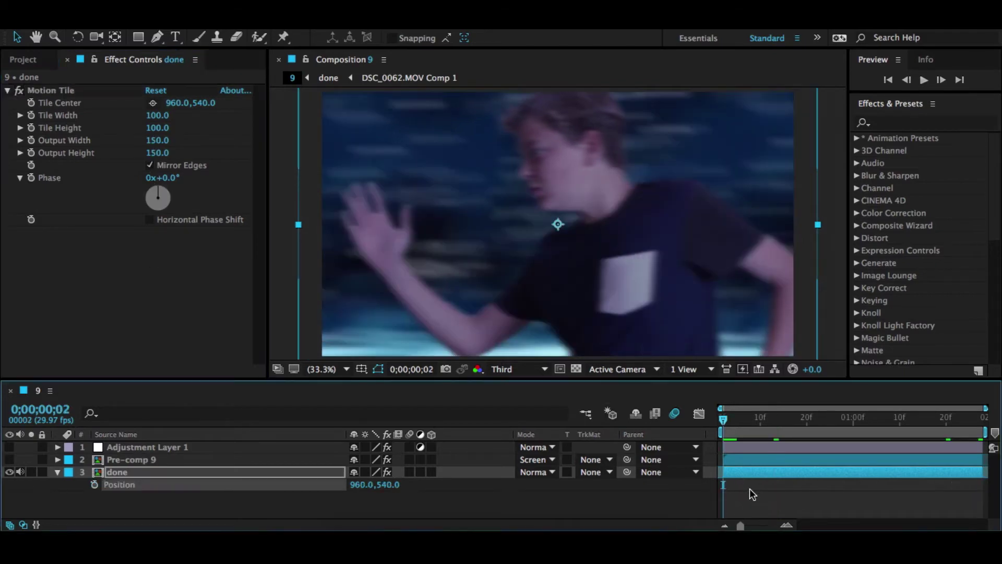
left_click(744, 472)
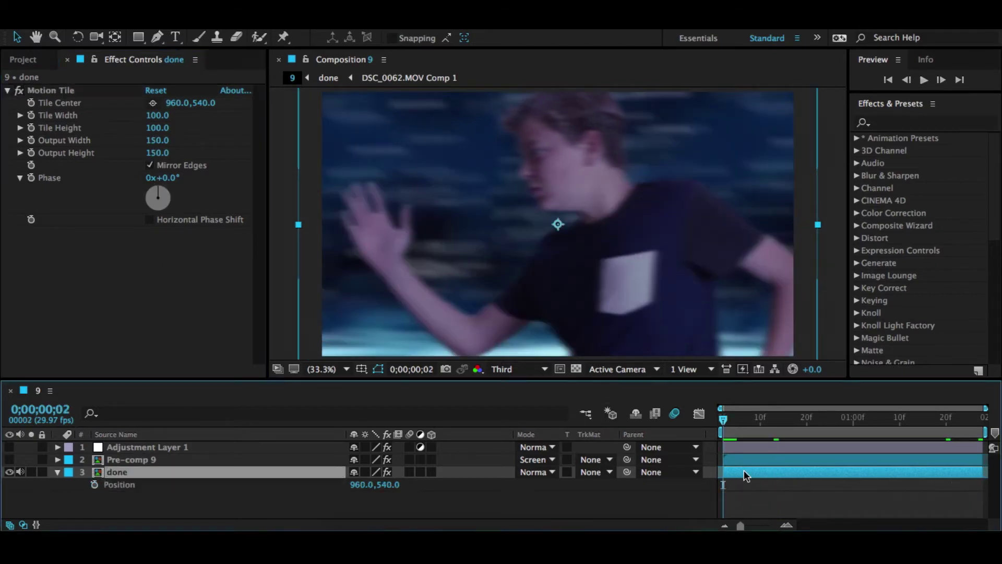
left_click(58, 472)
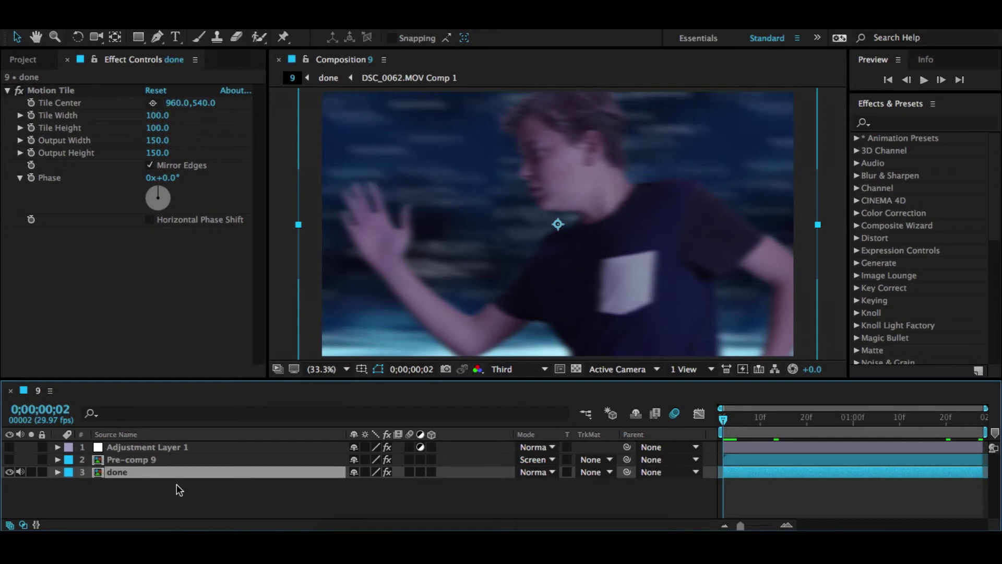
- Keyframe the done layer's Position at 960.0,540.0 at its start and at 0;00;01;27
key("p")
left_click(95, 485)
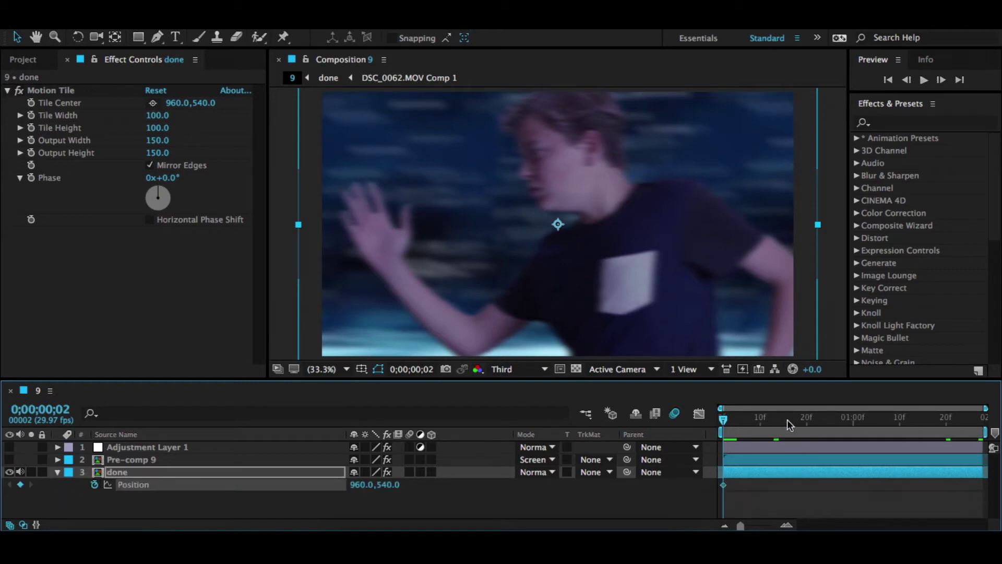
left_click_drag(787, 418, 979, 419)
left_click(19, 484)
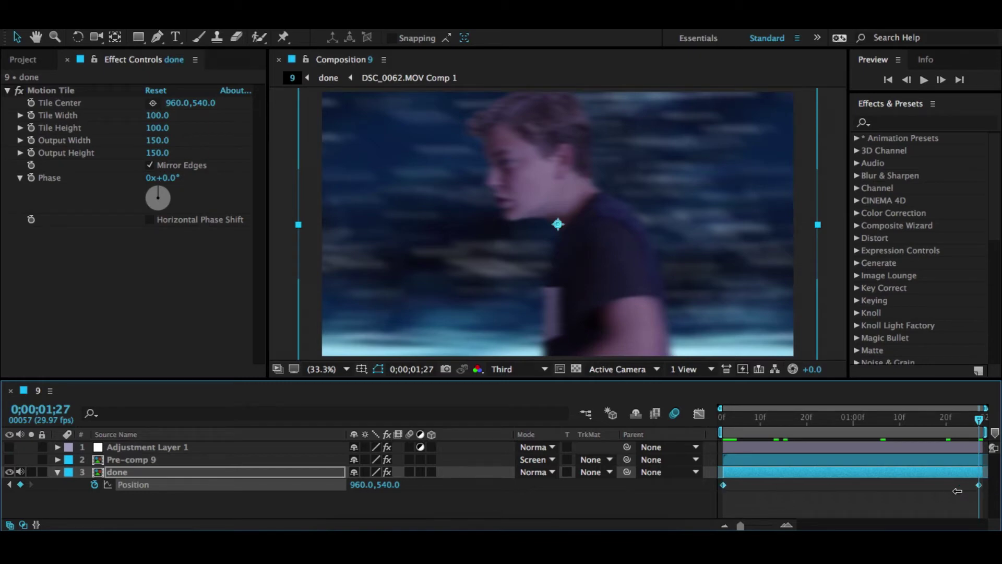
- Wiggle the done layer's Position using the Wiggler with frequency 6 and Jagged noise
left_click(460, 5)
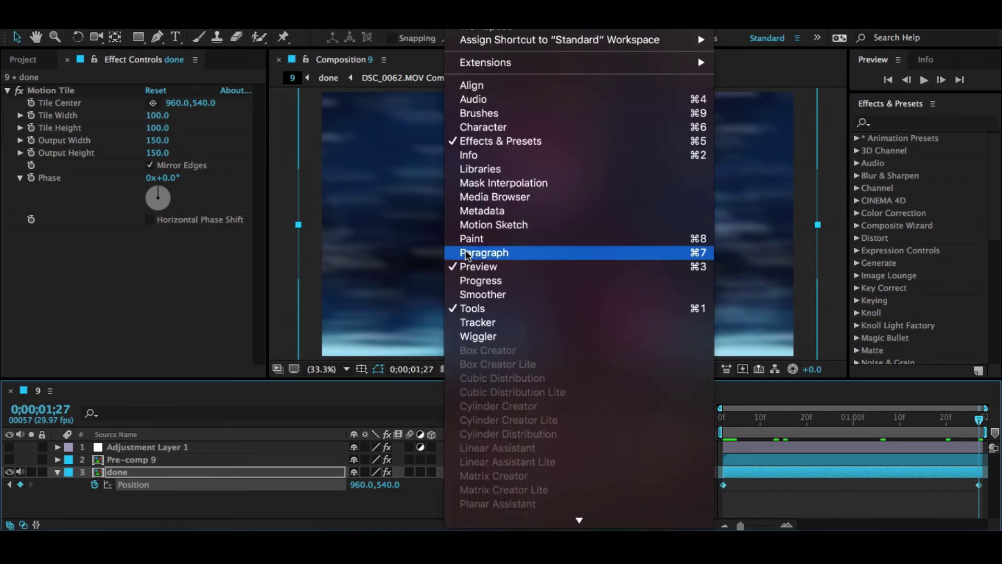
left_click(478, 336)
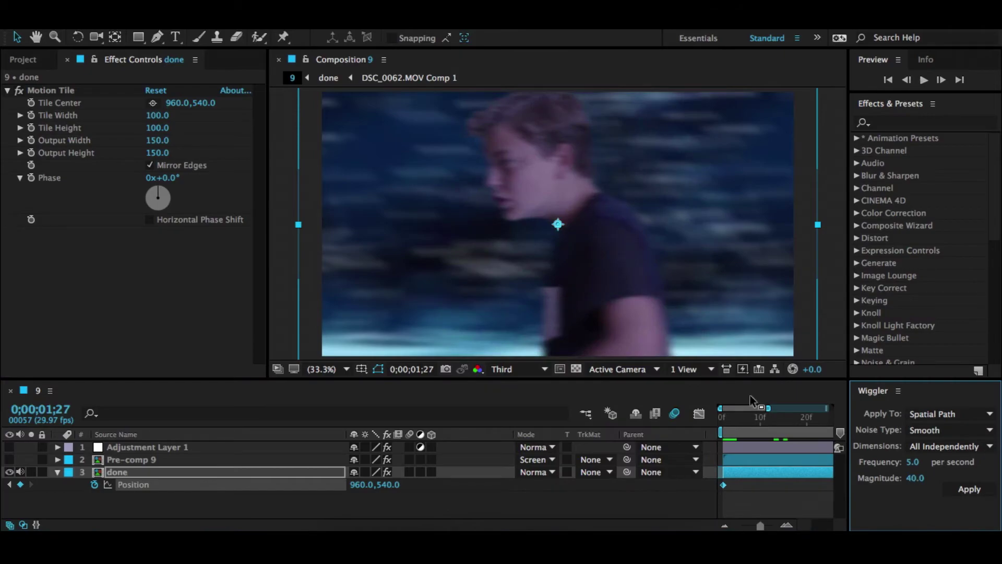
left_click_drag(769, 408, 827, 408)
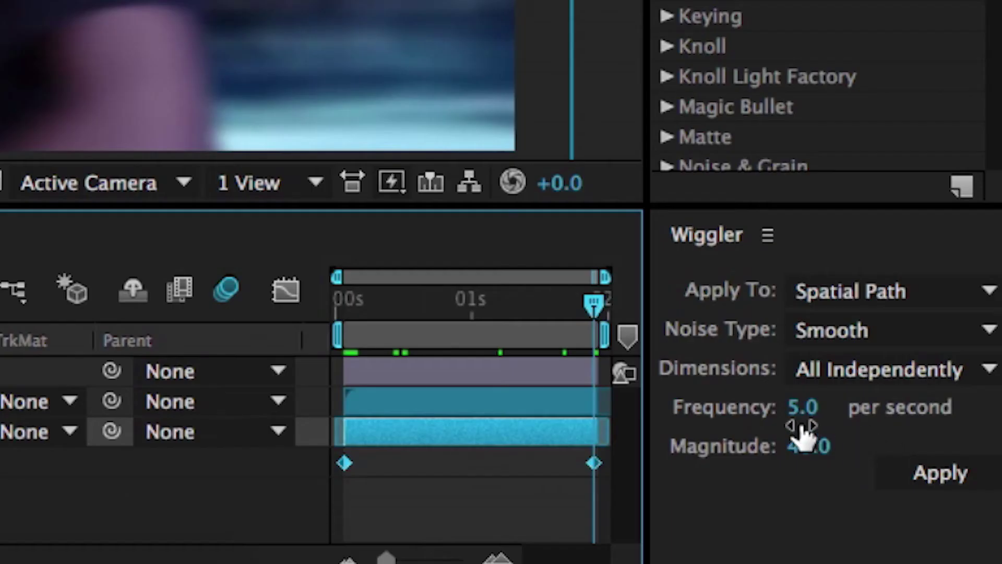
left_click(799, 407)
type("6")
key("Return")
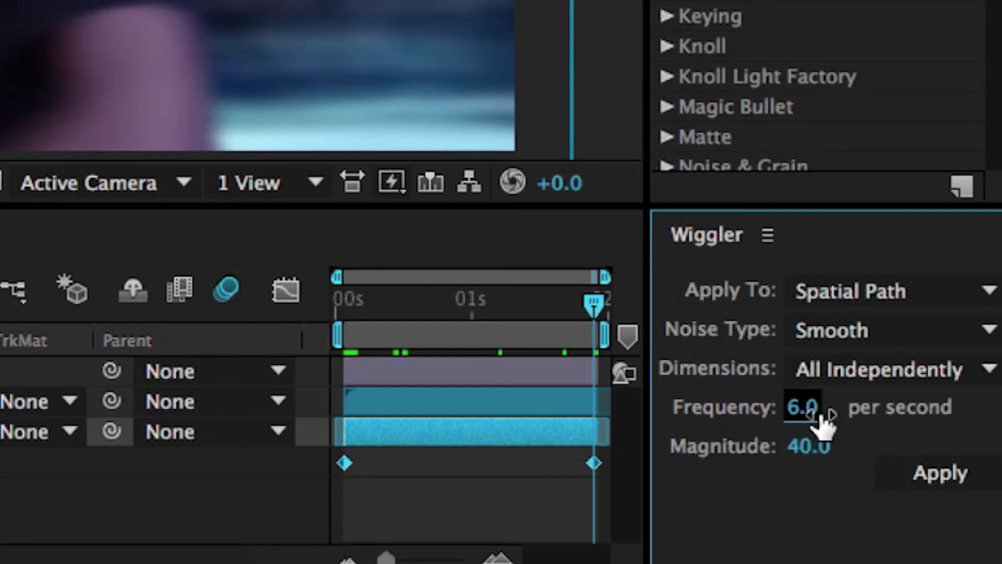
left_click(825, 331)
left_click(838, 395)
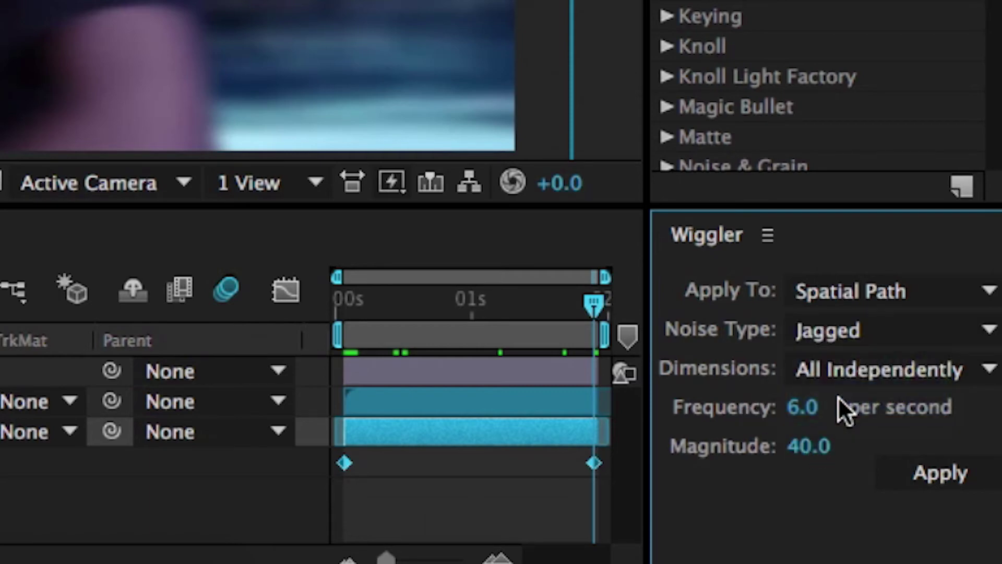
left_click(944, 478)
left_click(768, 235)
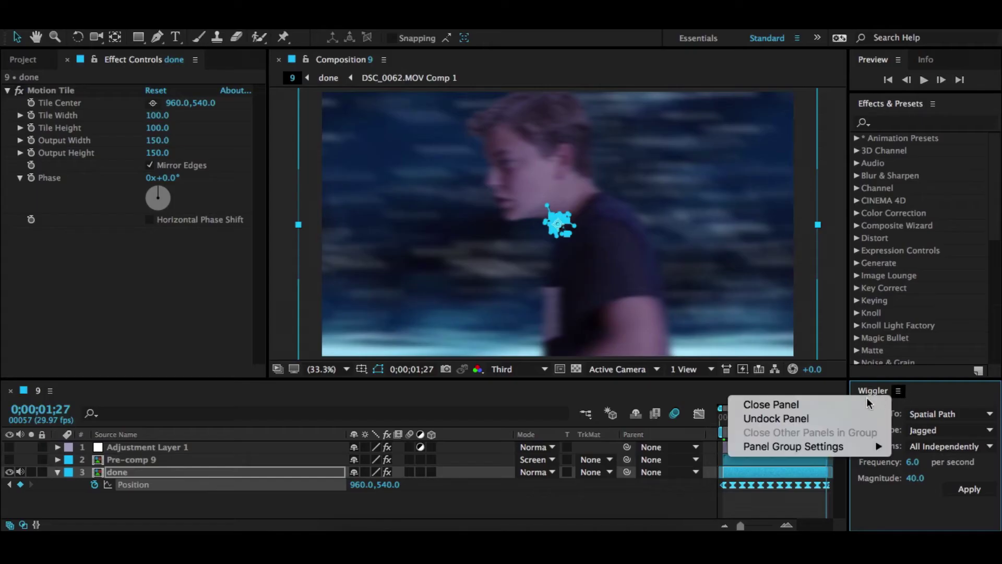
left_click(716, 401)
key("ctrl+w")
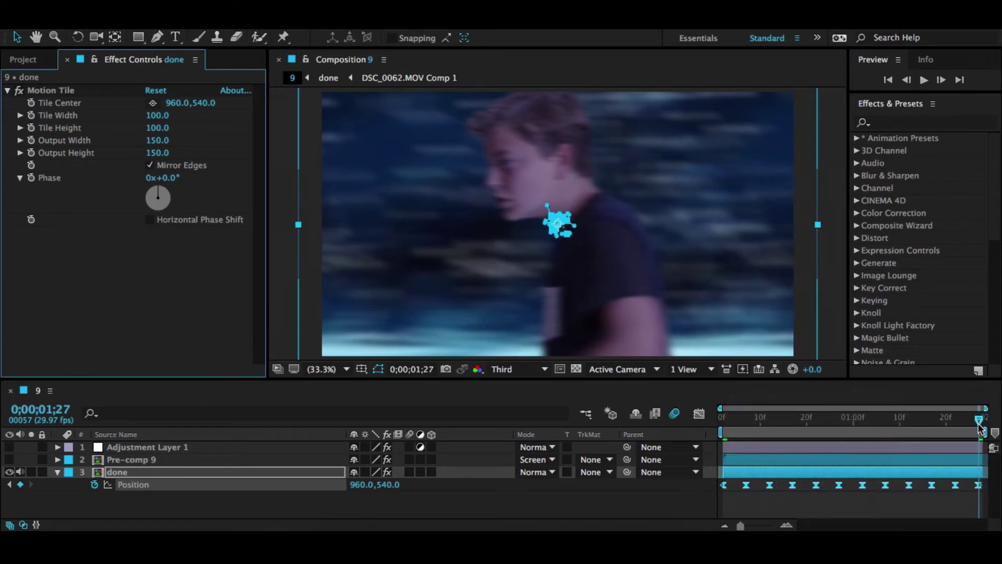
- Preview the shaking composition from the start with the done layer collapsed
left_click_drag(979, 428, 726, 421)
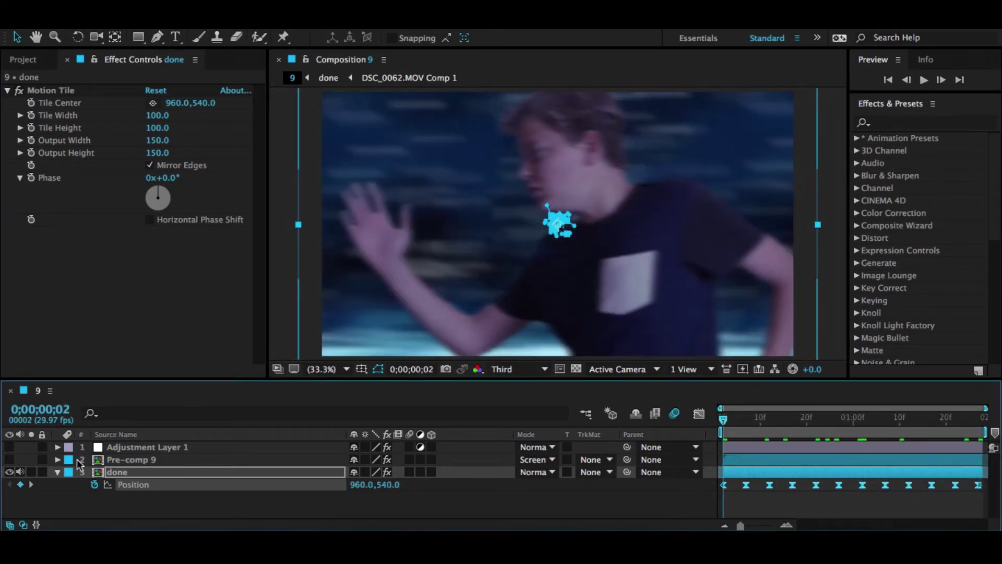
left_click(128, 499)
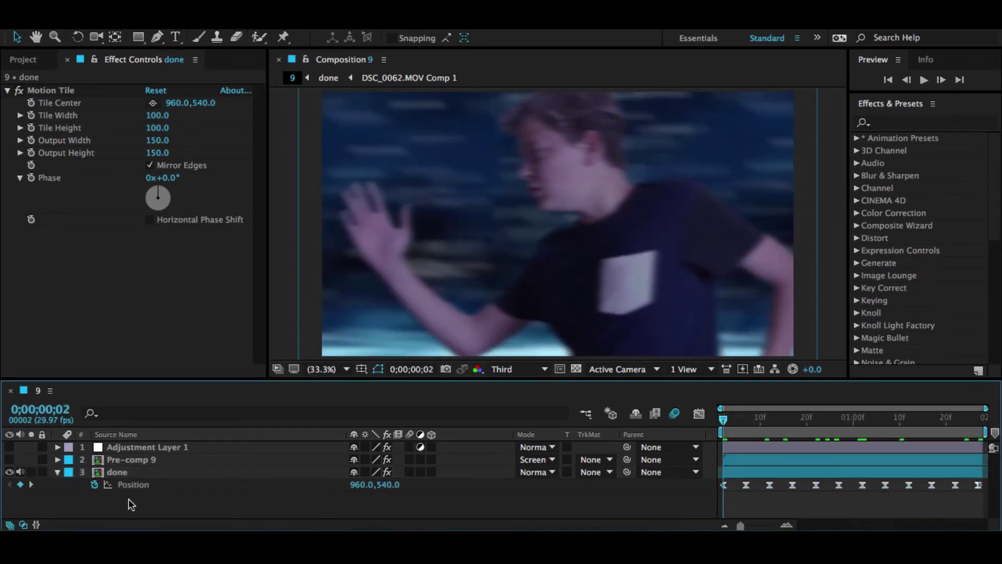
left_click(57, 472)
key("space")
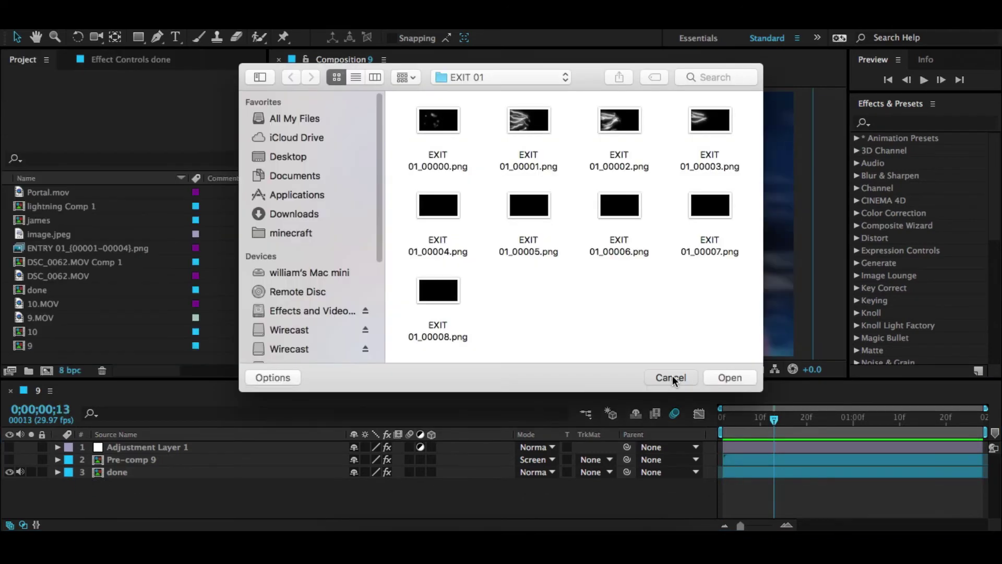
left_click(672, 376)
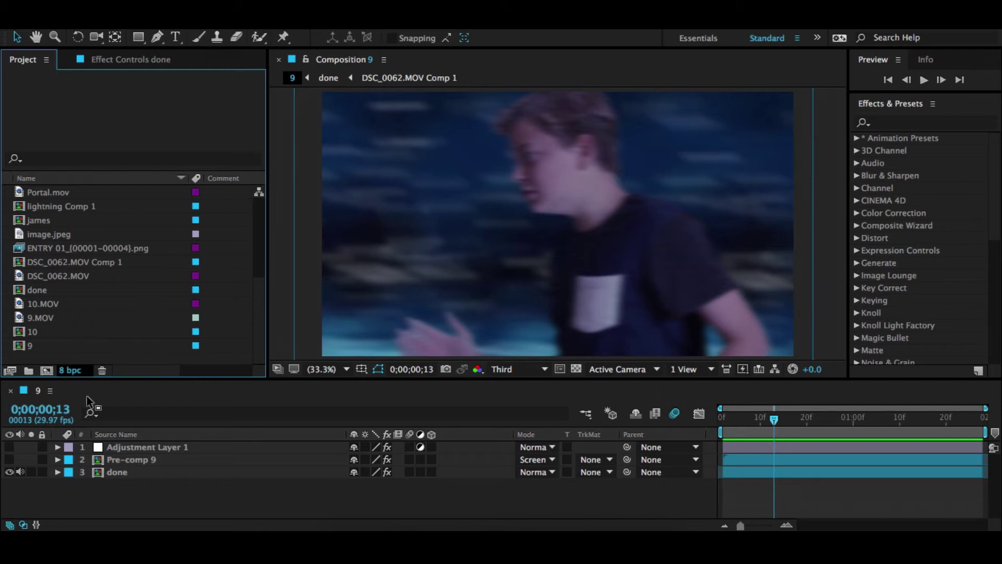
- In the import dialog, browse to the Flash Effects > SAVITAR > ENTRY 01 folder
double_click(43, 355)
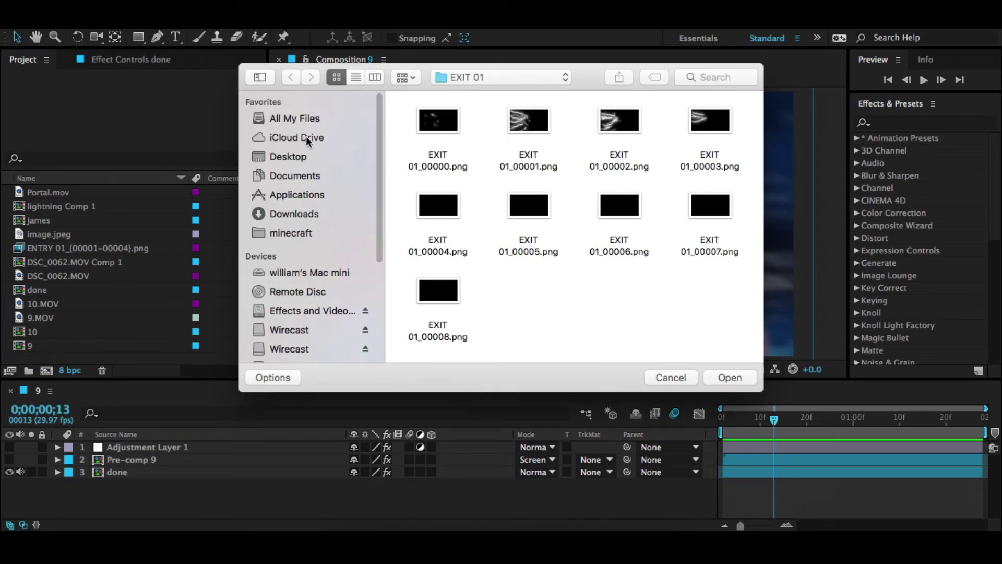
left_click(296, 310)
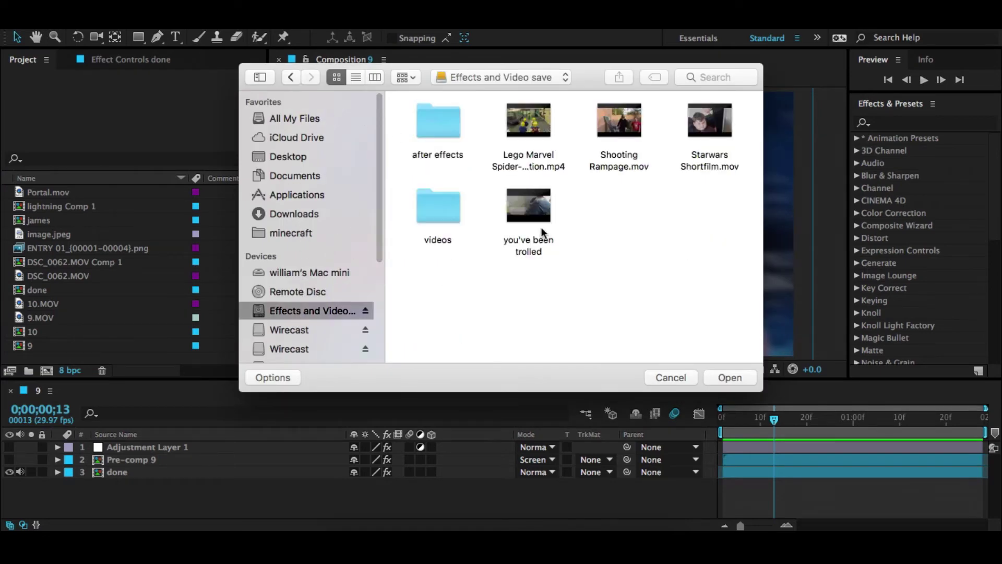
double_click(455, 120)
double_click(518, 295)
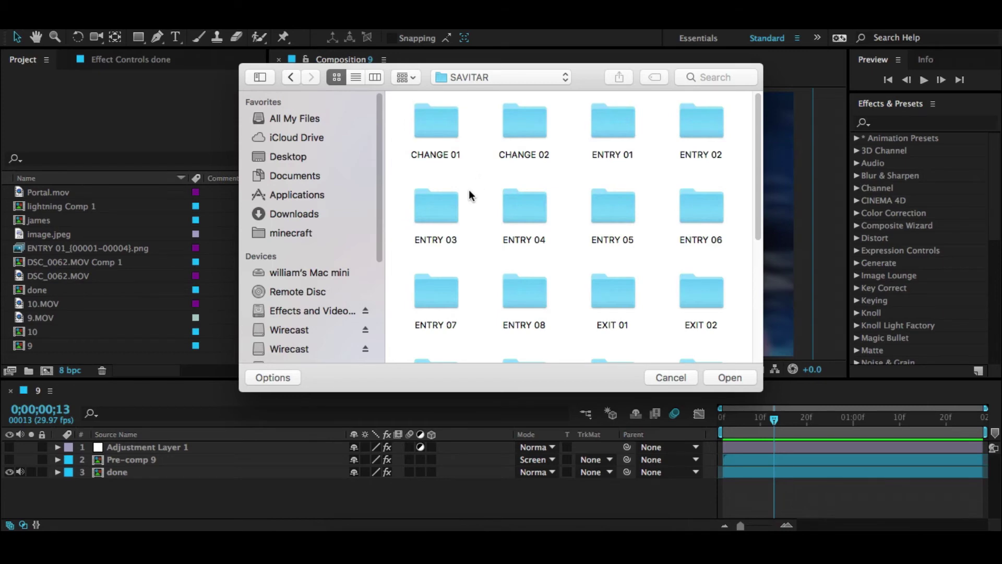
double_click(605, 127)
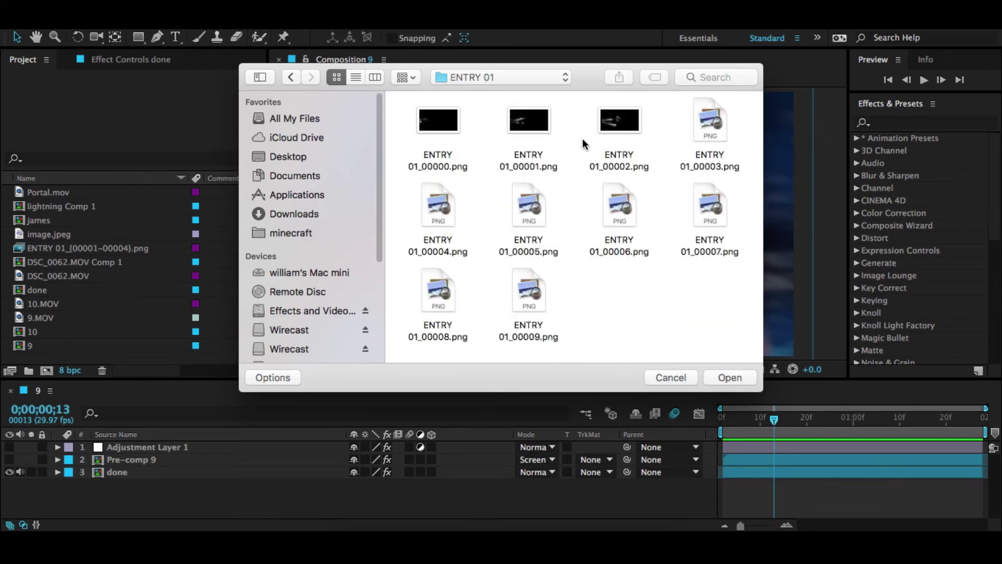
- Import the first four ENTRY 01 PNG frames as an image sequence
left_click_drag(409, 183, 704, 143)
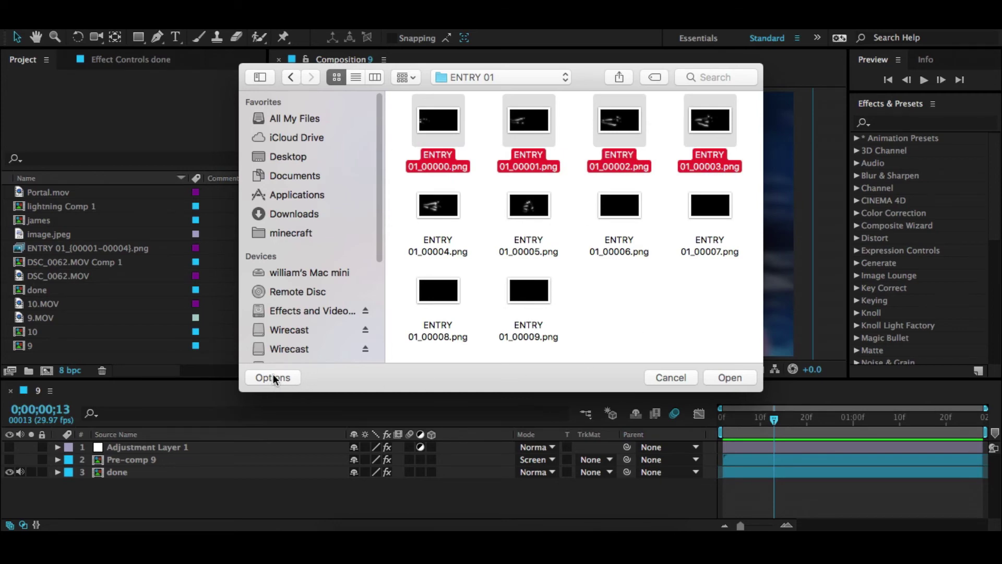
left_click(292, 377)
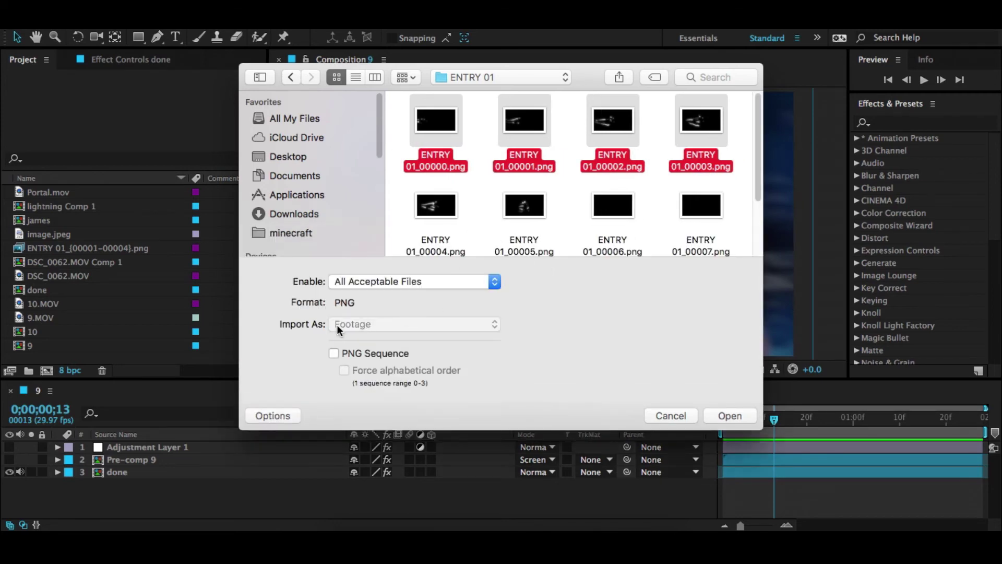
left_click(731, 416)
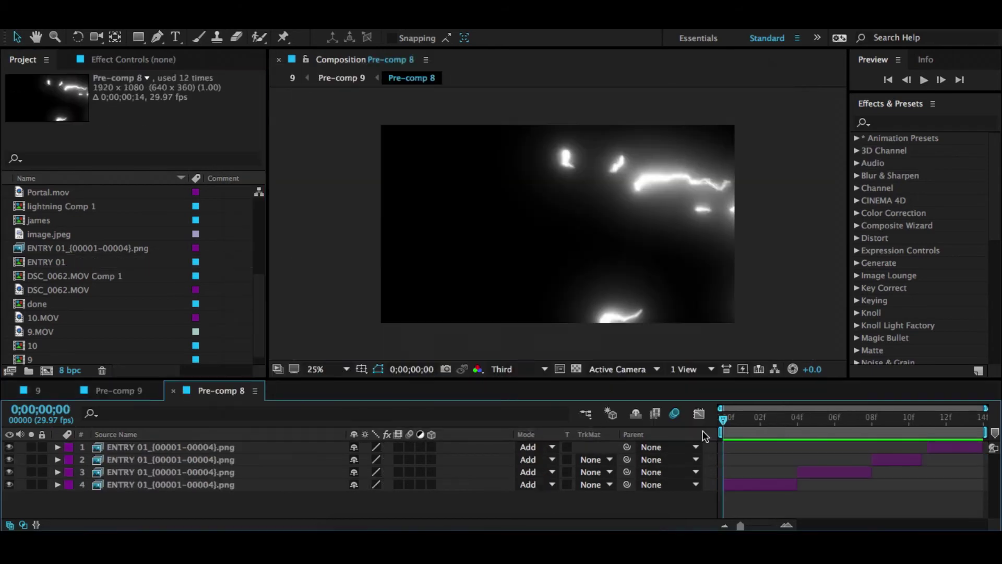
left_click_drag(741, 430, 856, 433)
- Preview the Pre-comp 8 lightning, then close it to return to Pre-comp 9
key("space")
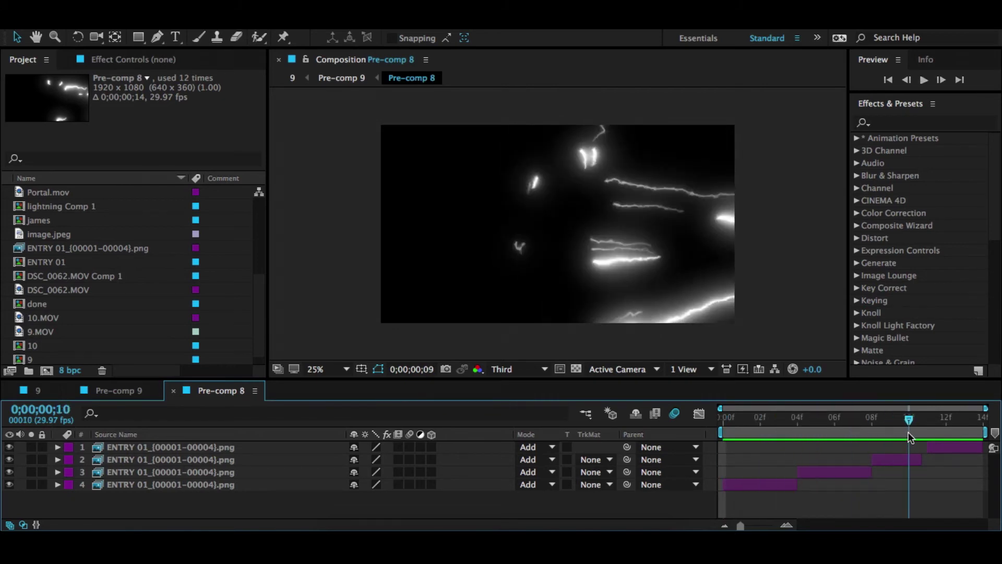
key("space")
key("space")
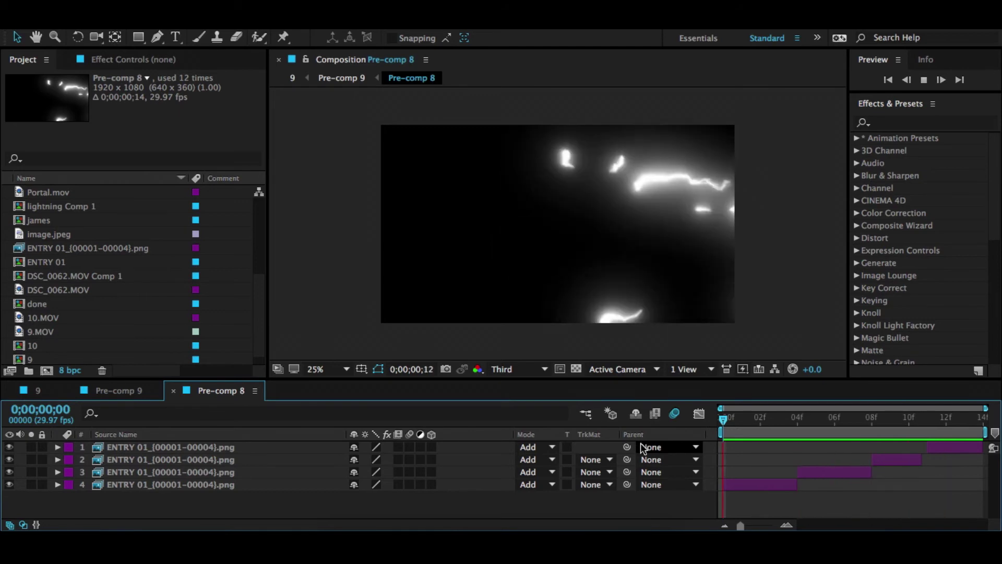
key("ctrl+w")
- Time-reverse lightning layer 11 at frame 18 via Time > Time-Reverse Layer
left_click(737, 510)
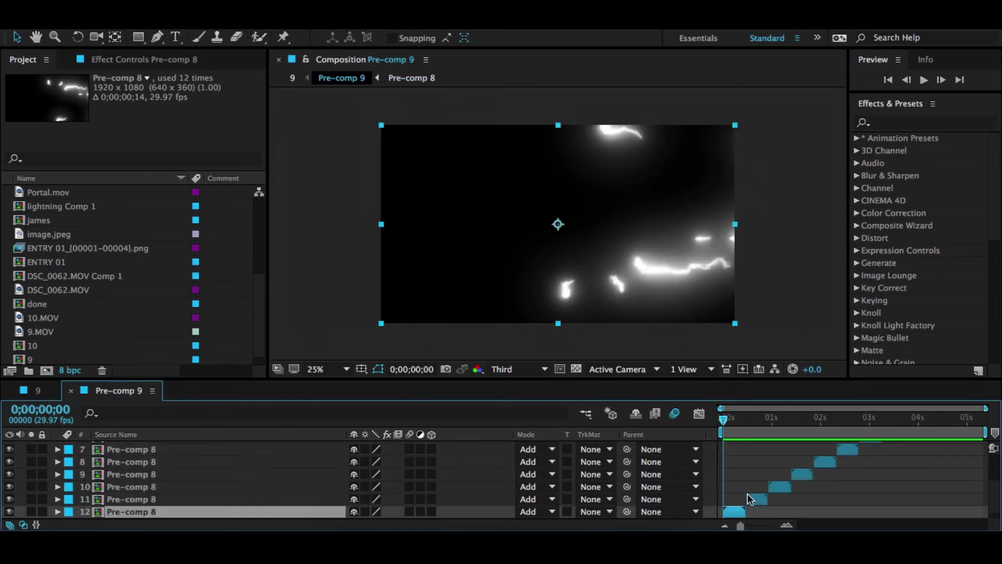
left_click_drag(723, 421, 760, 500)
left_click(758, 501)
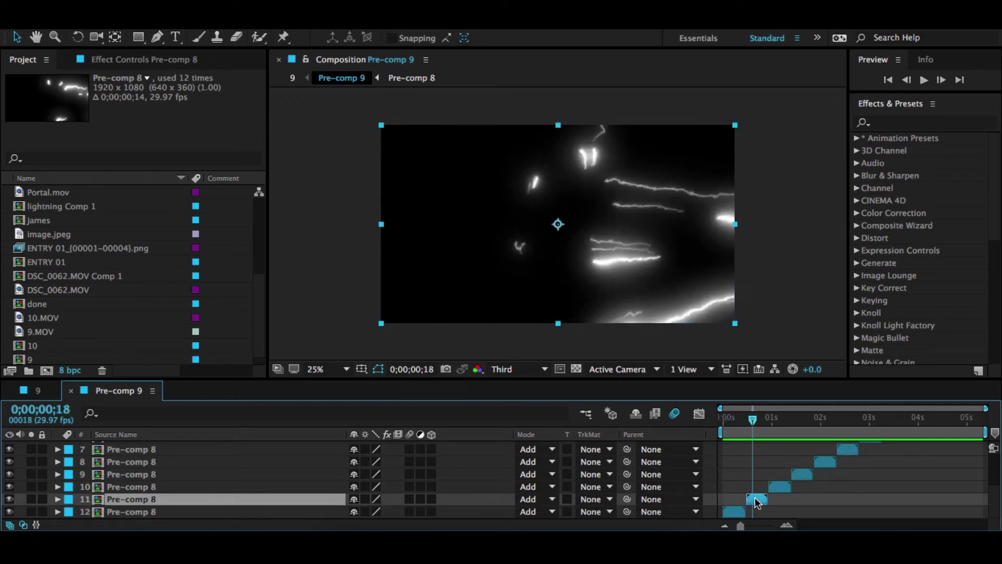
right_click(758, 501)
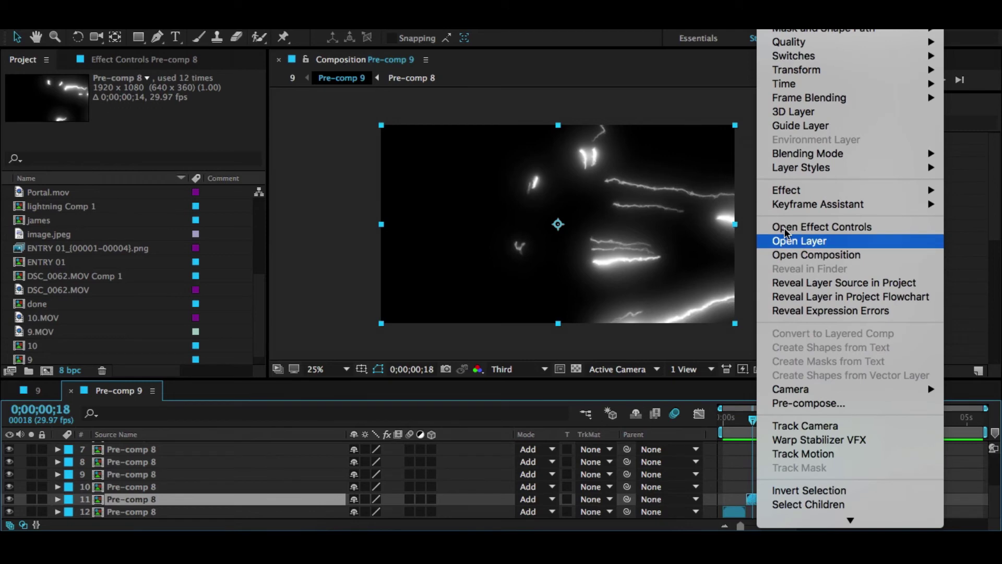
mouse_move(799, 95)
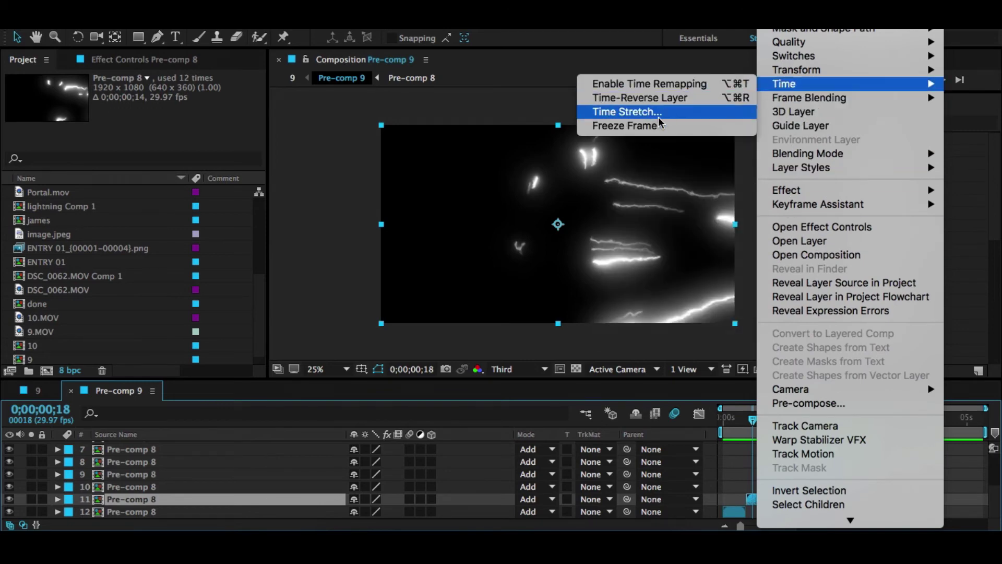
left_click(656, 97)
left_click(712, 483)
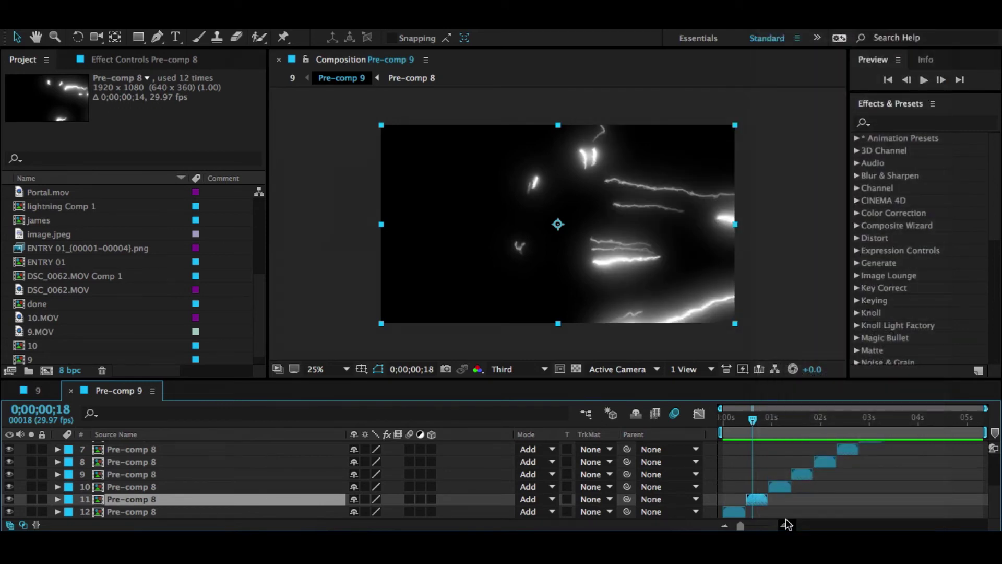
- Inspect lightning layer 10's Pre-comp 8 unchanged, then scrub and preview Pre-comp 9
left_click(775, 422)
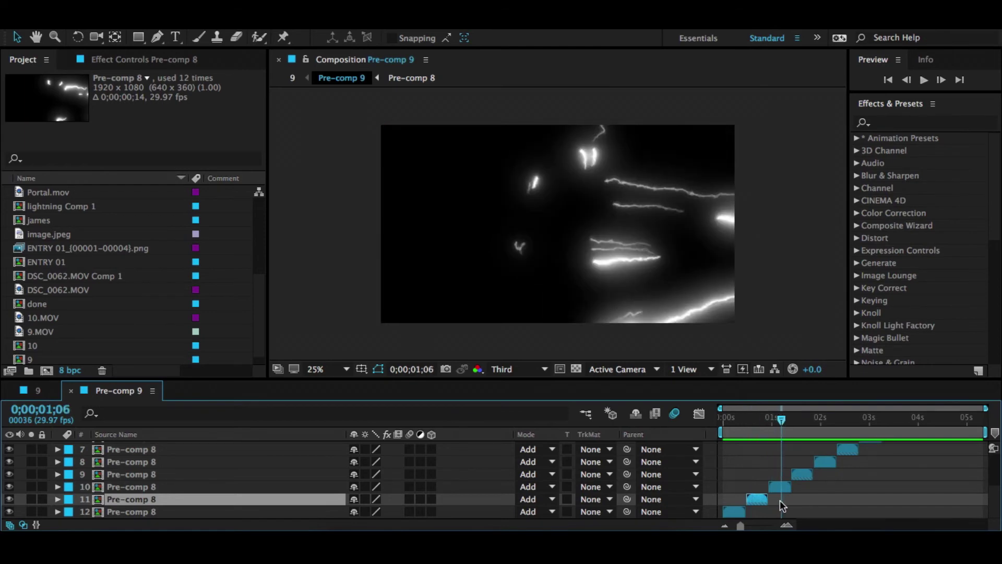
left_click(779, 500)
double_click(780, 487)
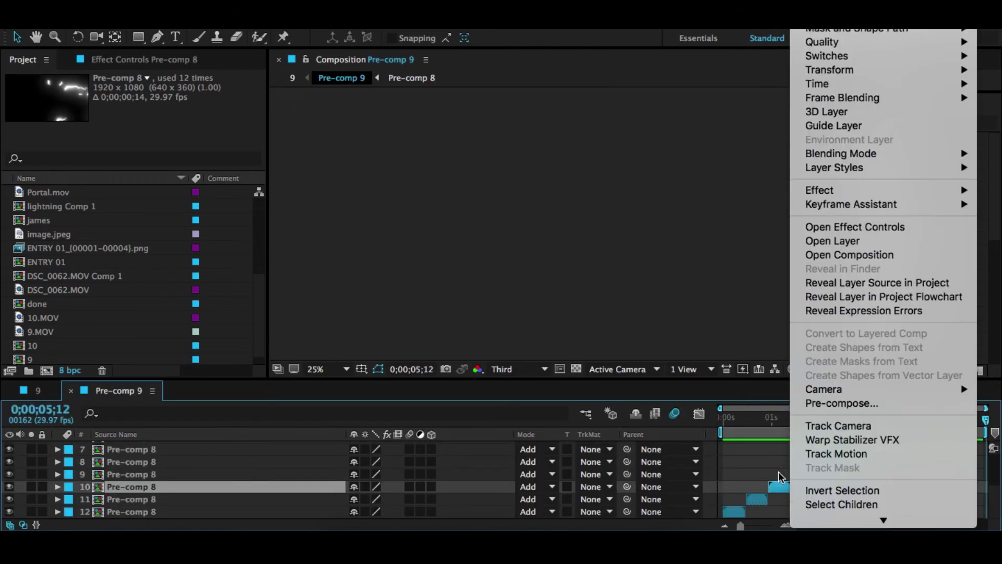
left_click(784, 437)
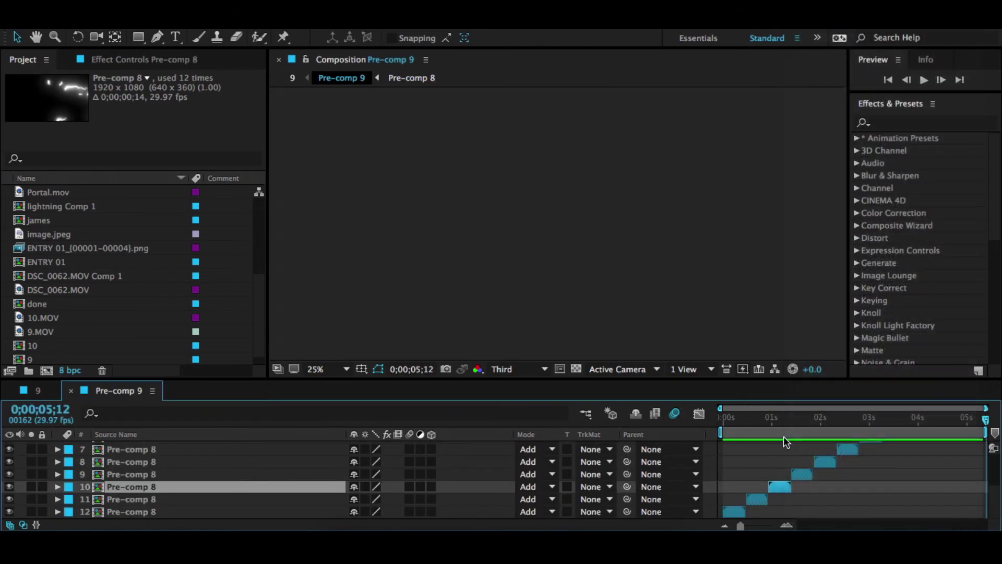
right_click(779, 489)
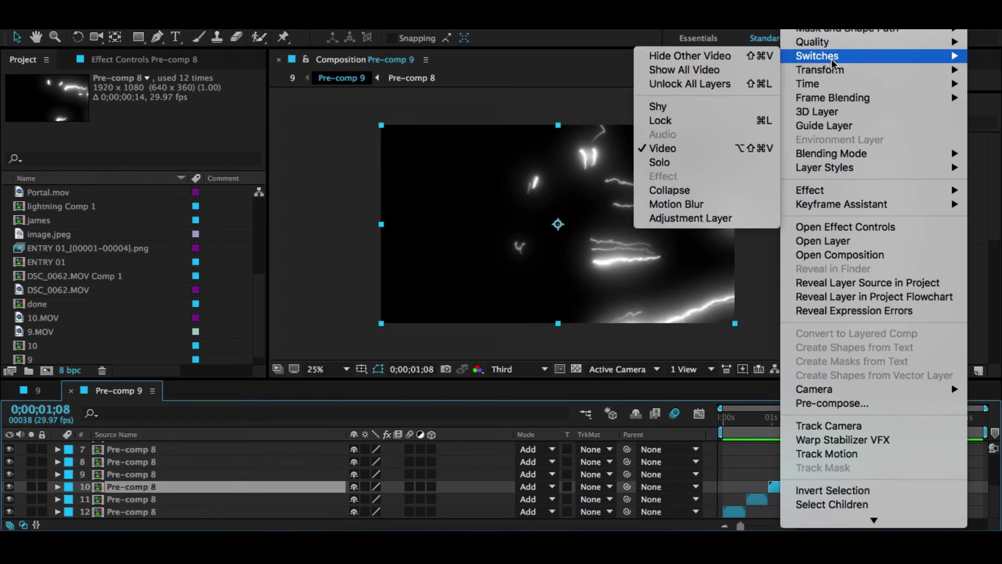
mouse_move(835, 73)
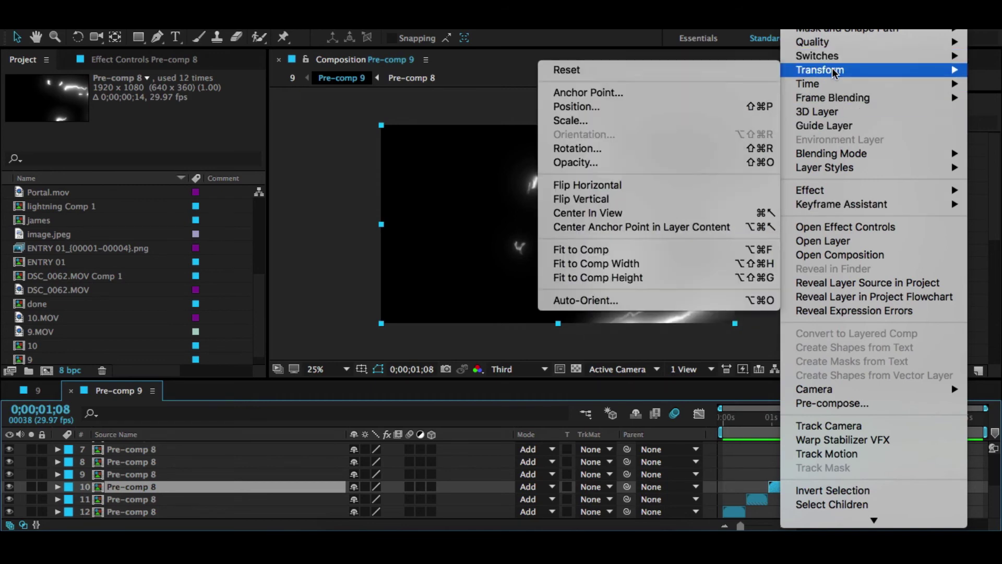
left_click(762, 479)
scroll(735, 477, "up", 3)
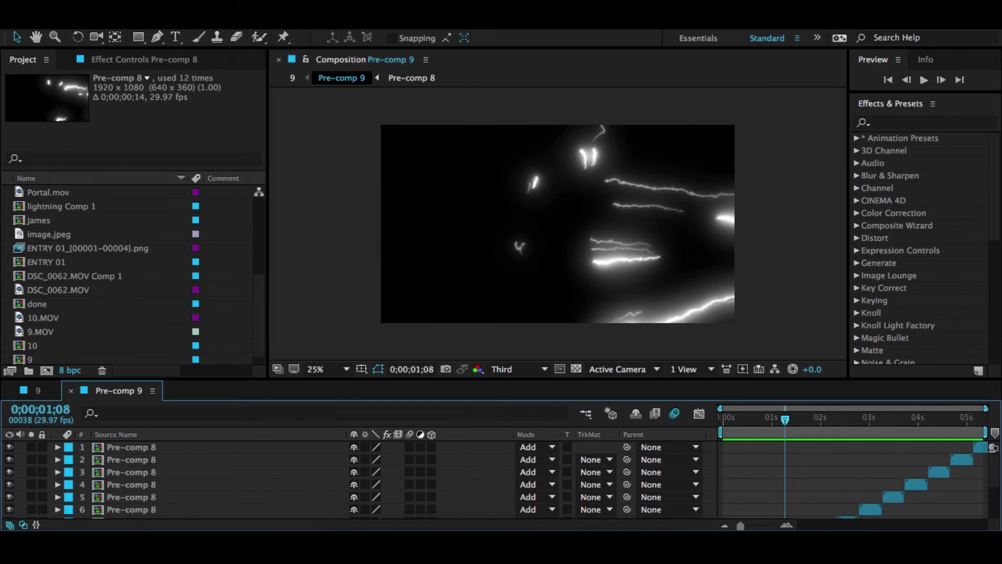
left_click_drag(785, 418, 904, 427)
key("space")
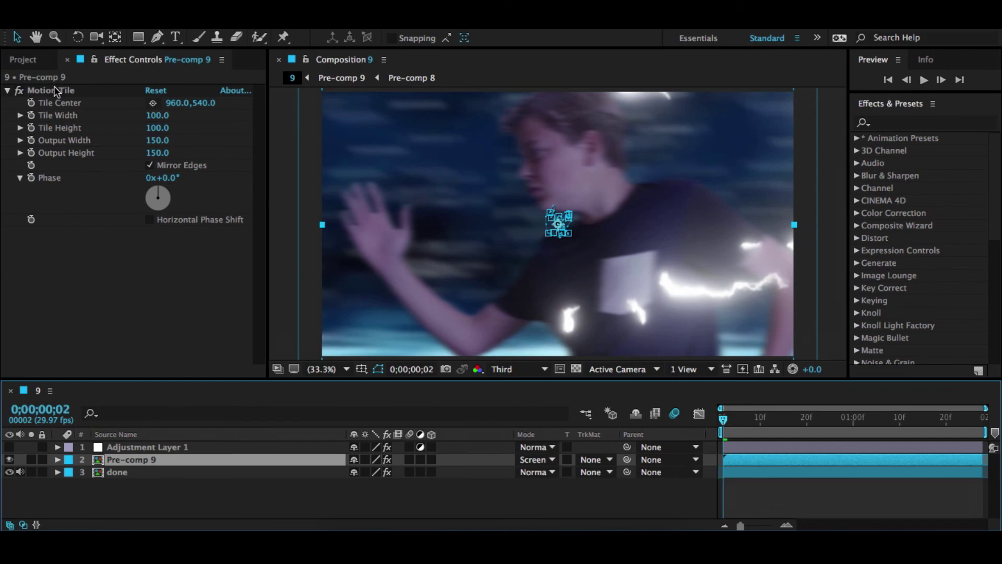
- Collapse Motion Tile and reveal Position for both Pre-comp 9 and the done layer
left_click(38, 90)
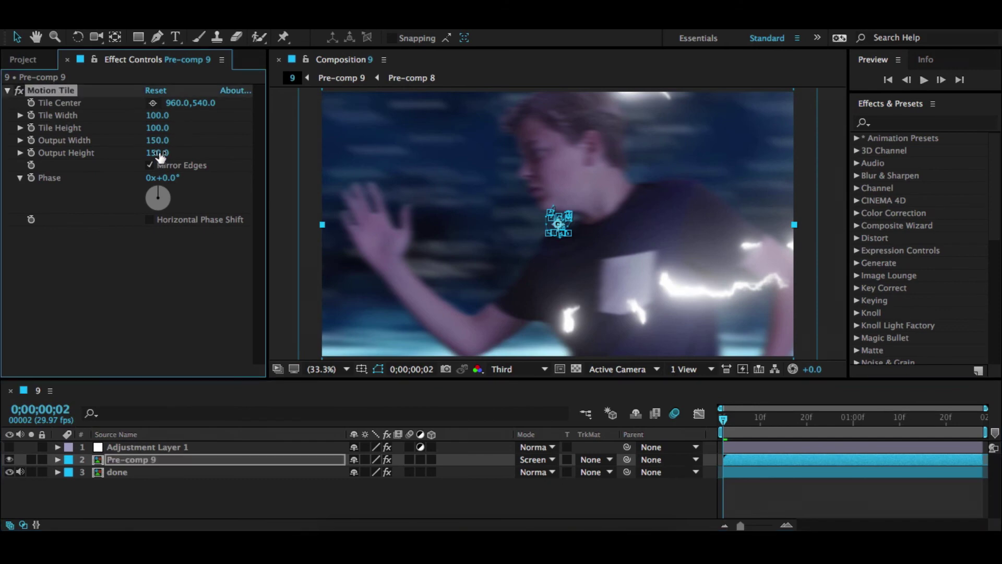
left_click(7, 91)
left_click(161, 458)
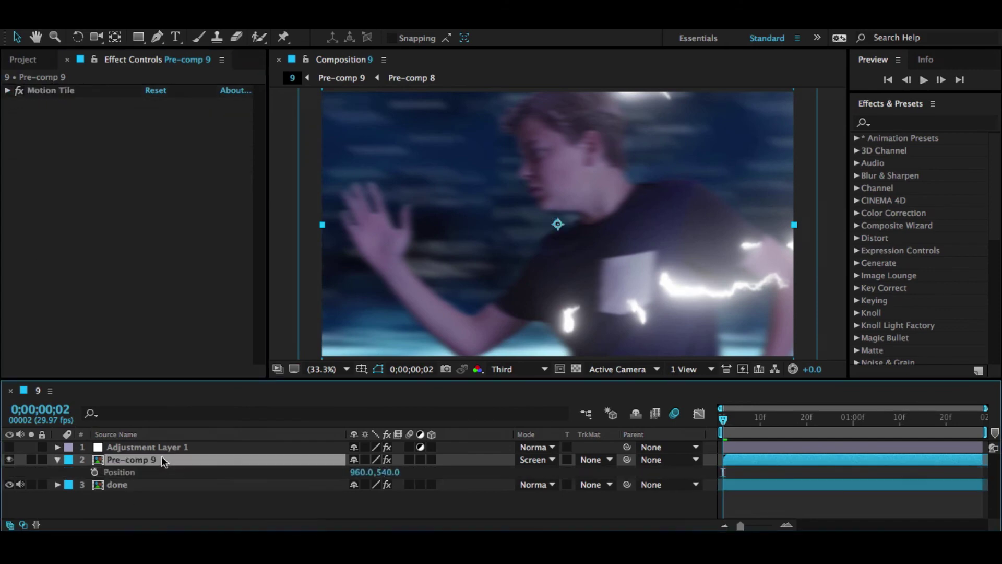
key("p")
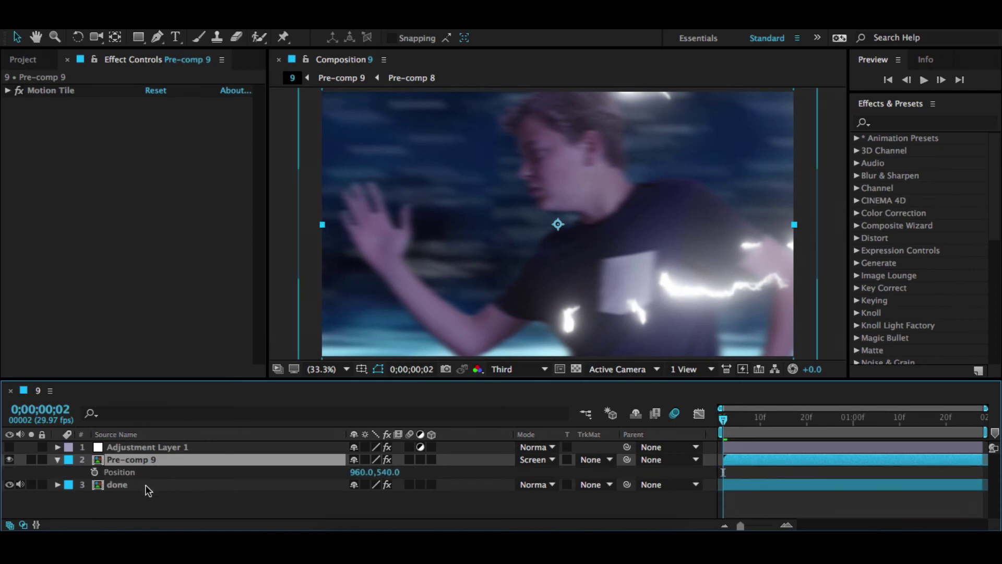
left_click(145, 484)
key("p")
- Copy done's shake Position keyframes, paste them onto Pre-comp 9, and play back
left_click_drag(721, 511, 997, 501)
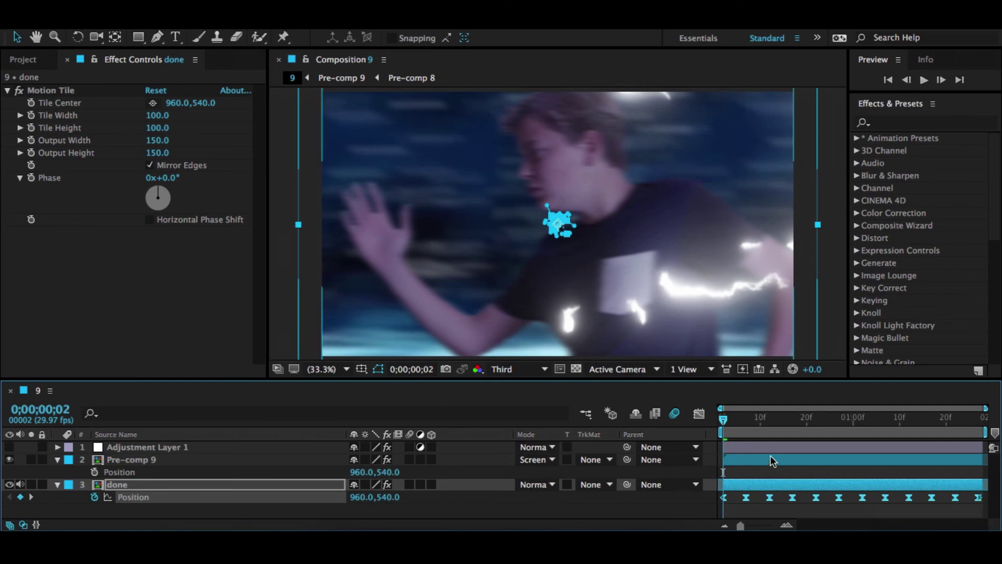
left_click(145, 462)
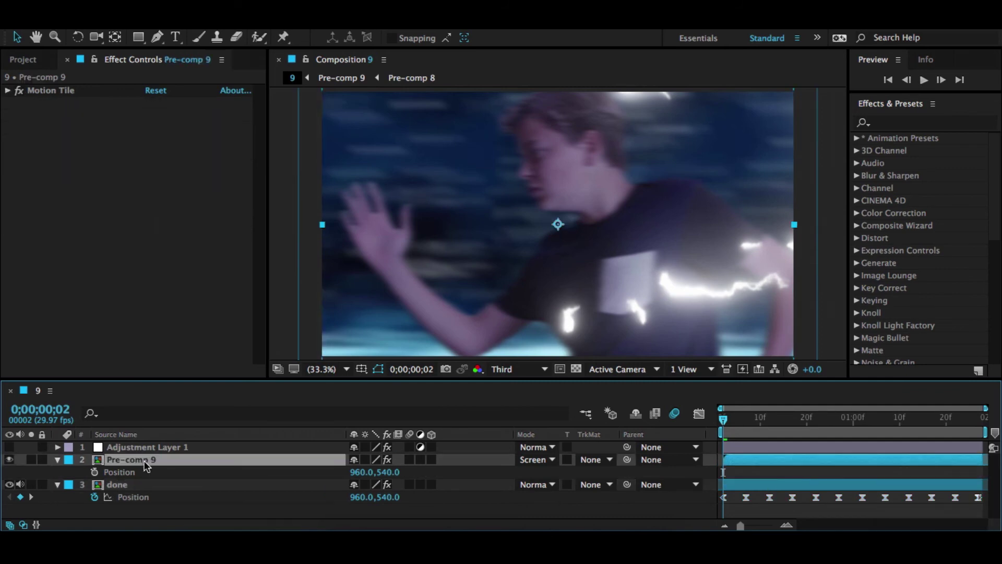
left_click(180, 16)
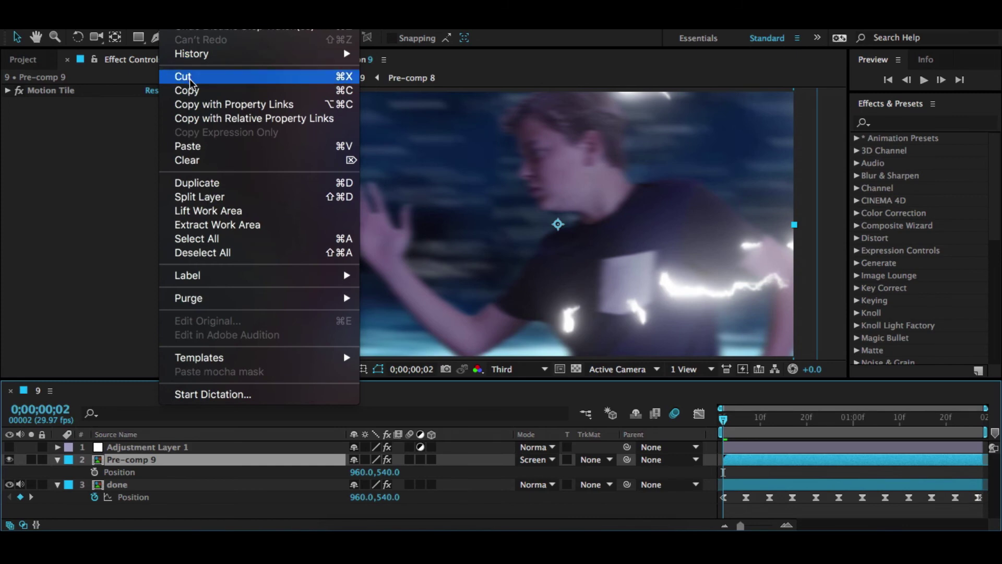
left_click(209, 147)
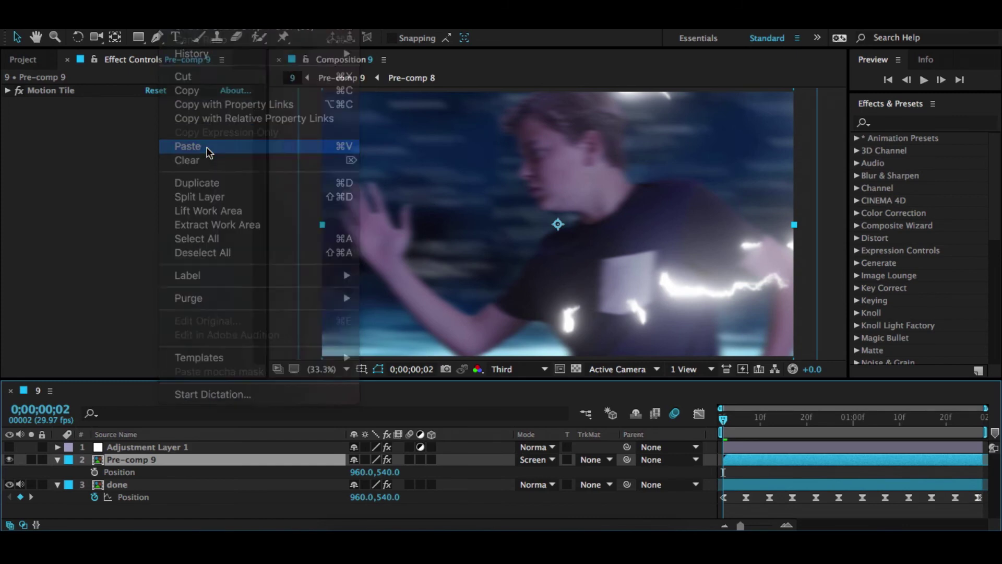
left_click(58, 485)
left_click(377, 496)
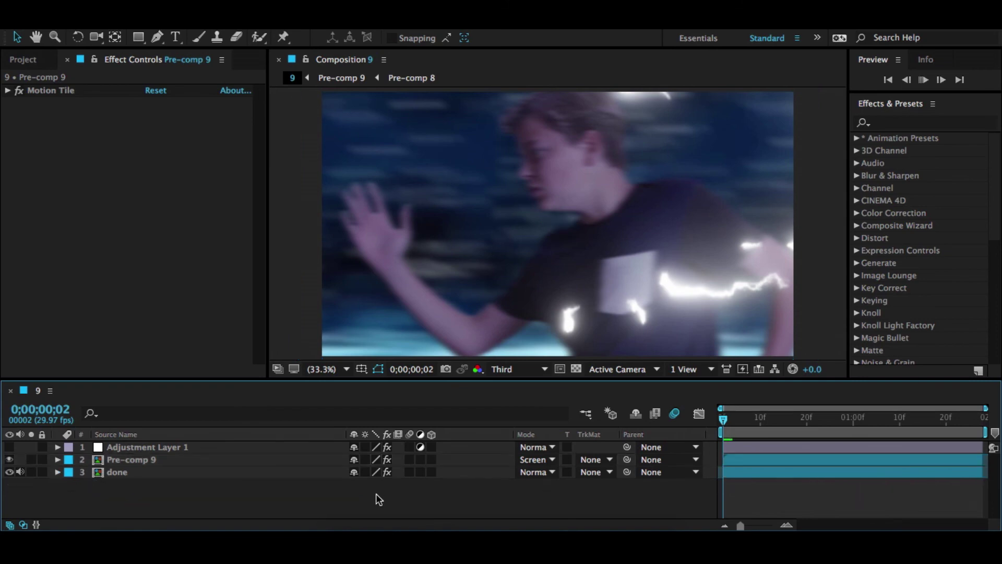
key("space")
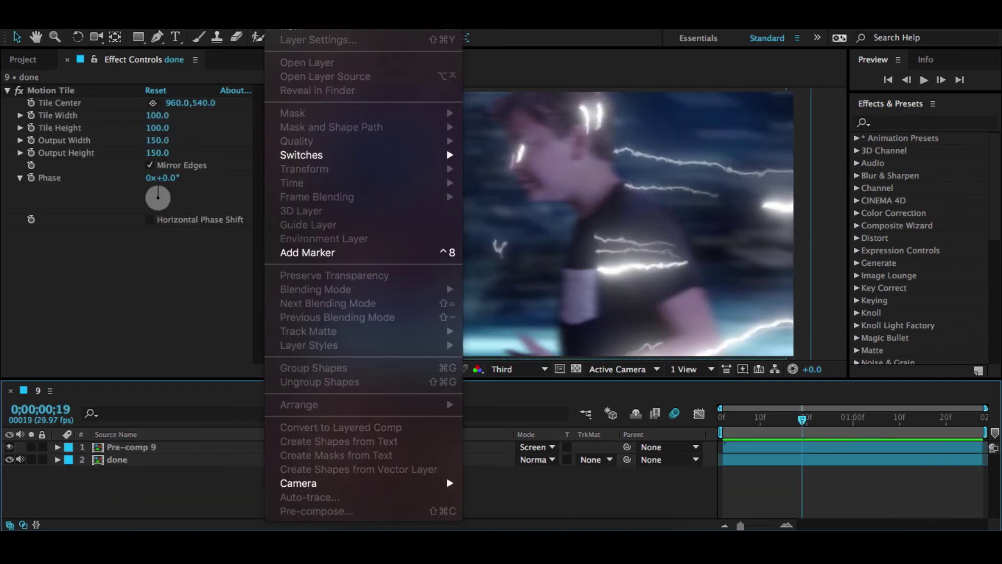
- Add Adjustment Layer 4 with Magic Bullet Looks, Strength set to 75%
mouse_move(365, 31)
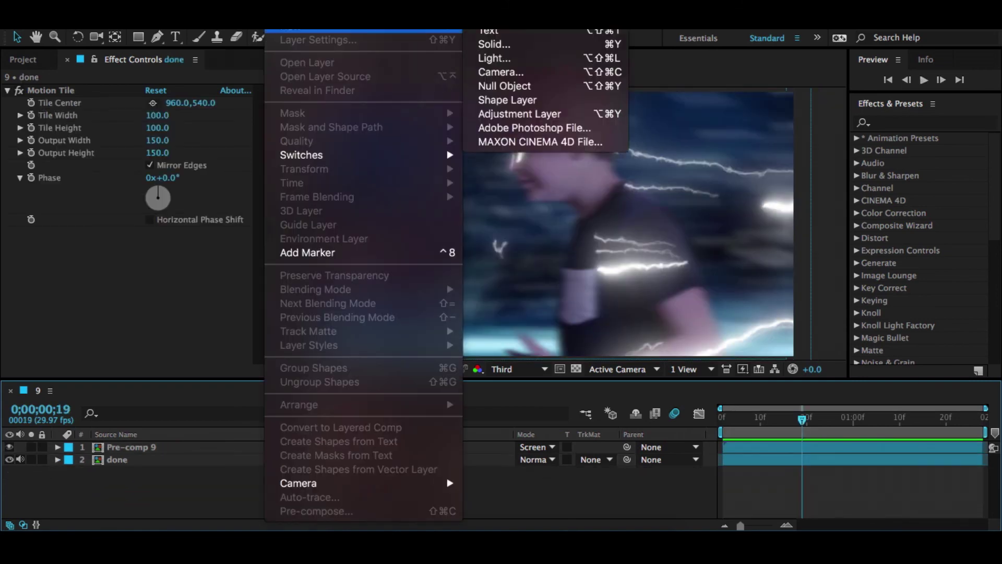
left_click(531, 113)
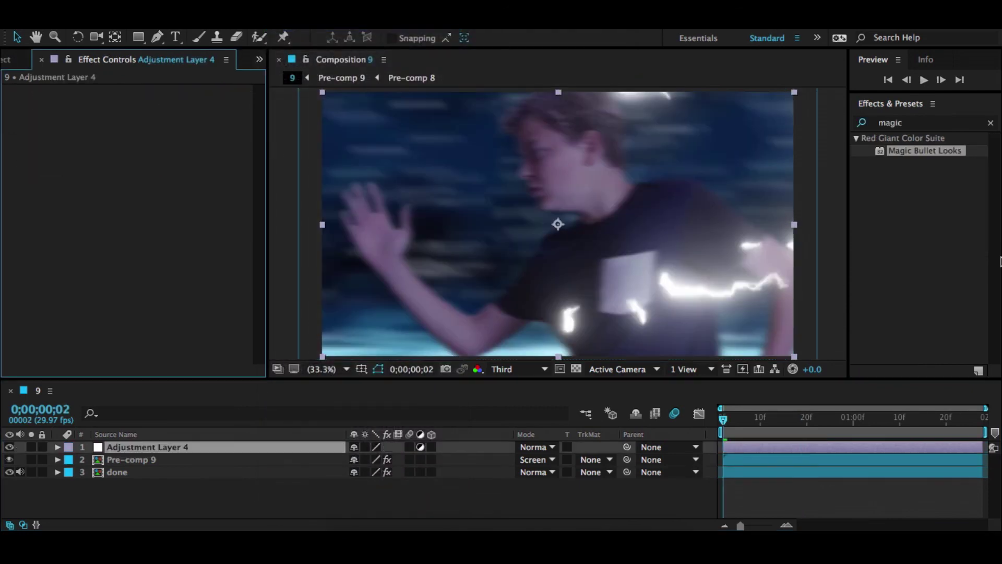
left_click_drag(951, 150, 798, 446)
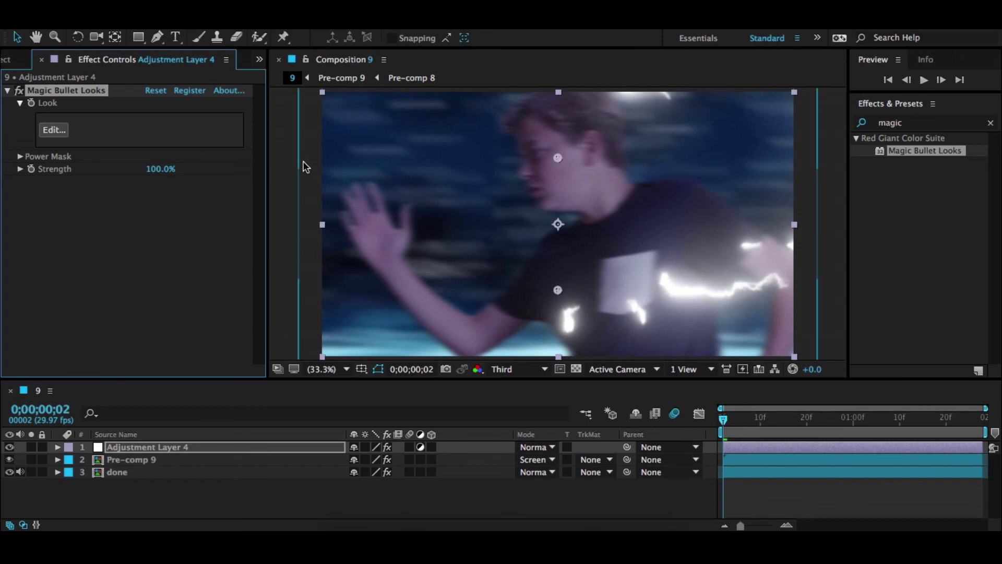
left_click(159, 170)
type("75")
key("Return")
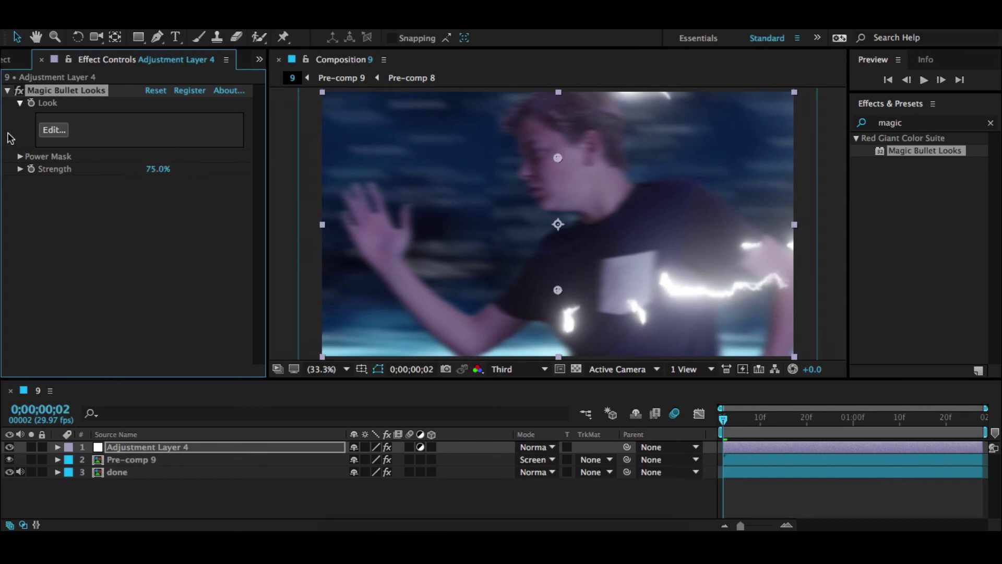
- Open the Looks editor and load the Cool preset from the Basic category
left_click(54, 129)
mouse_move(16, 403)
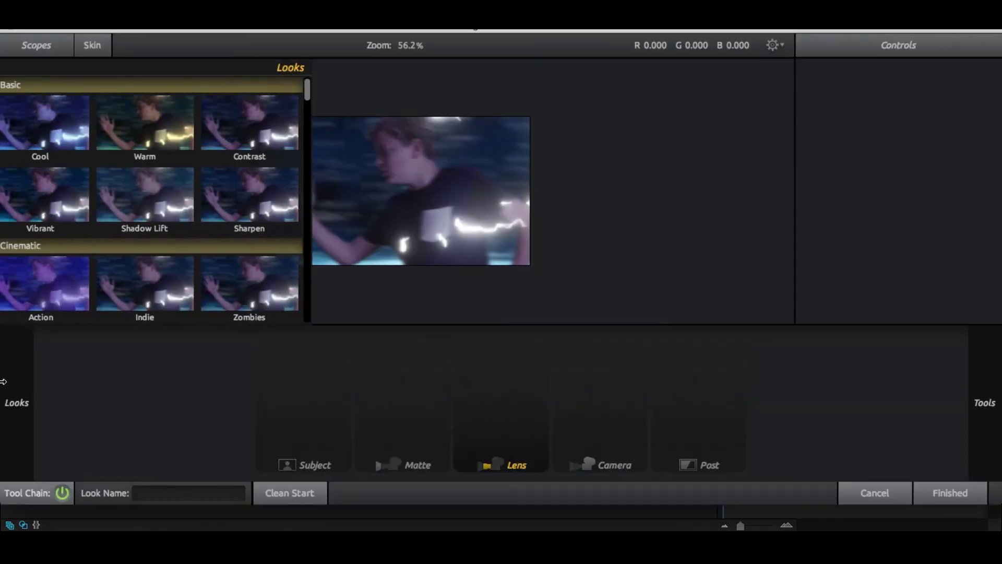
left_click(58, 132)
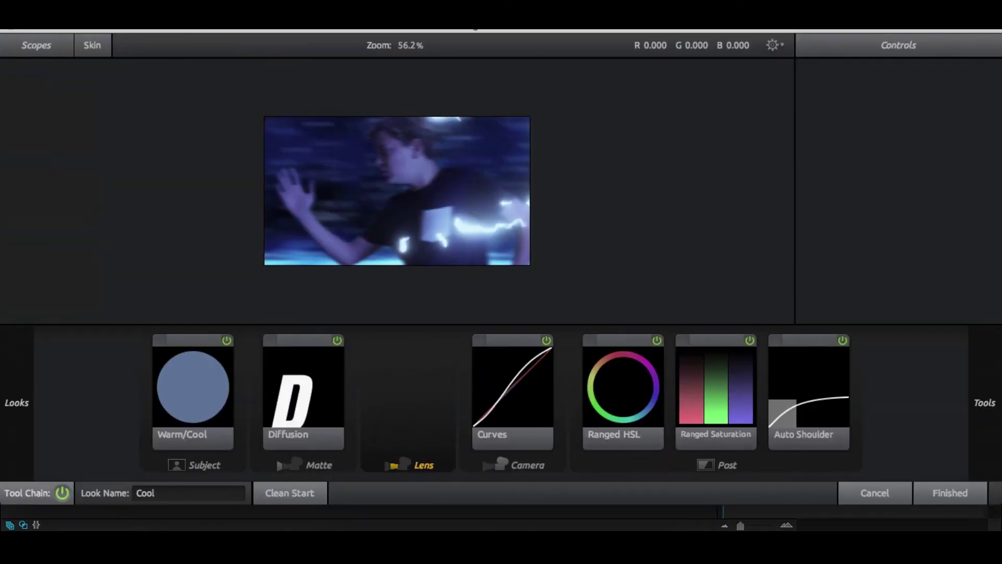